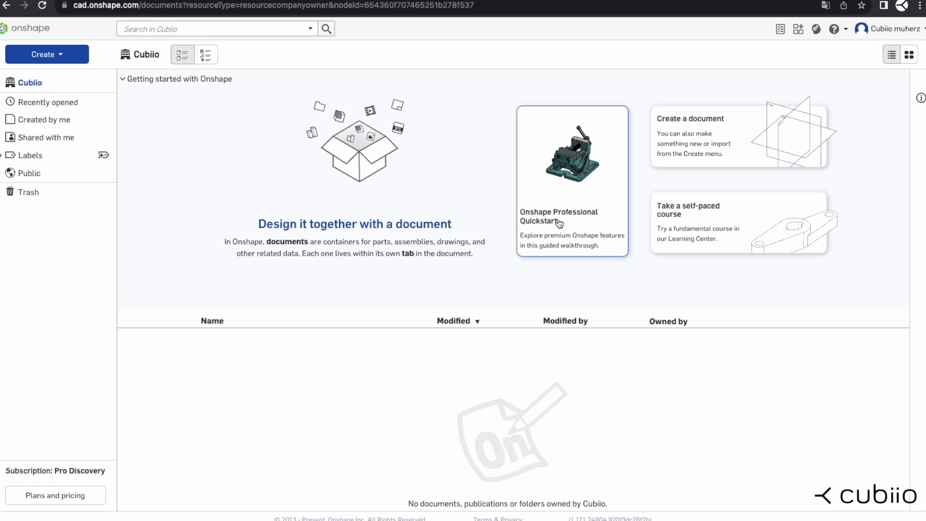
# Start a sketch on the Top plane and draw a circle about 107 mm in diameter centred on the origin.
pyautogui.click(559, 222)
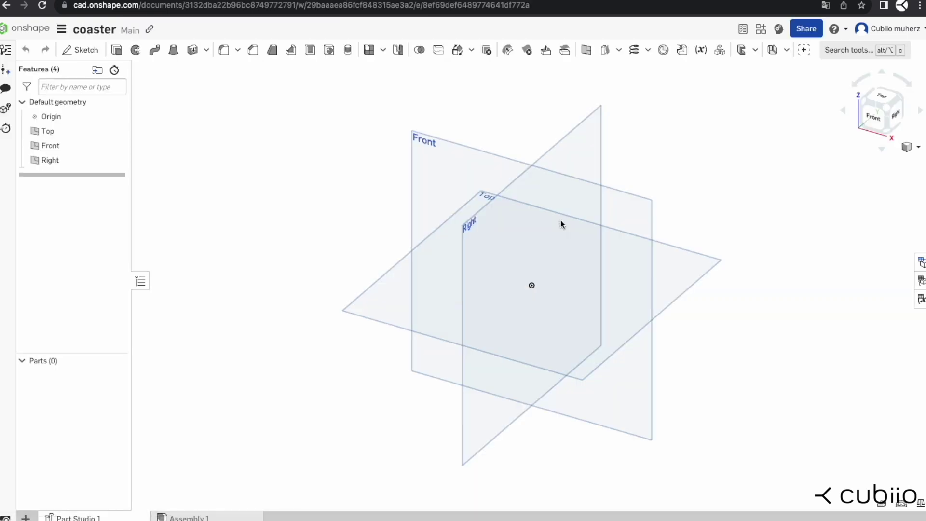
pyautogui.click(85, 51)
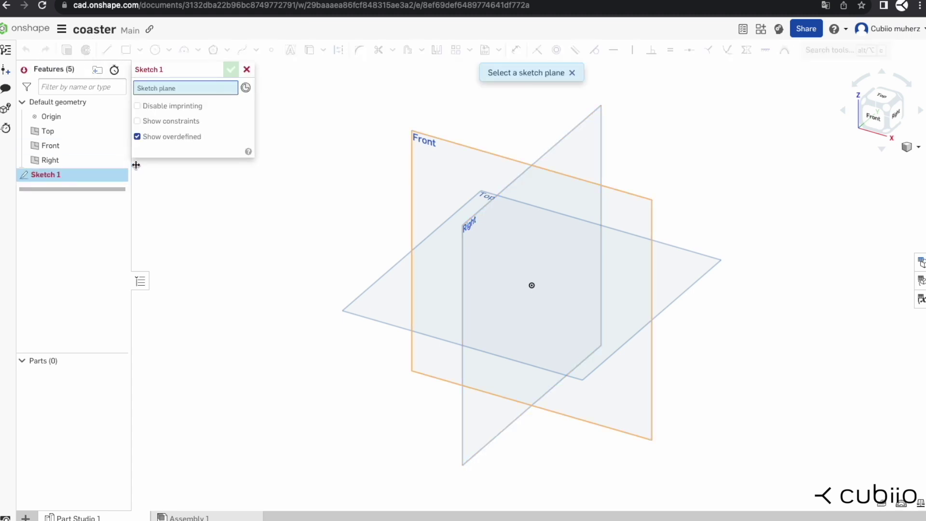
pyautogui.click(374, 291)
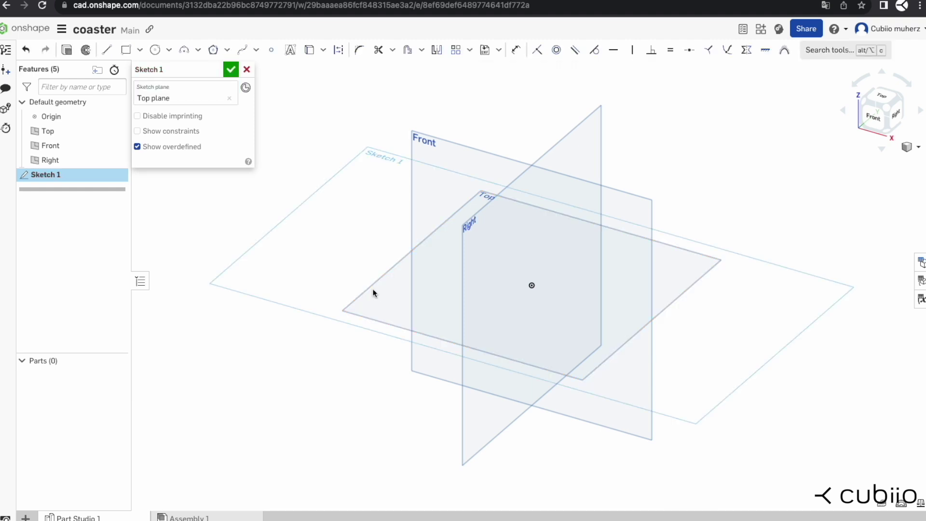
pyautogui.click(884, 98)
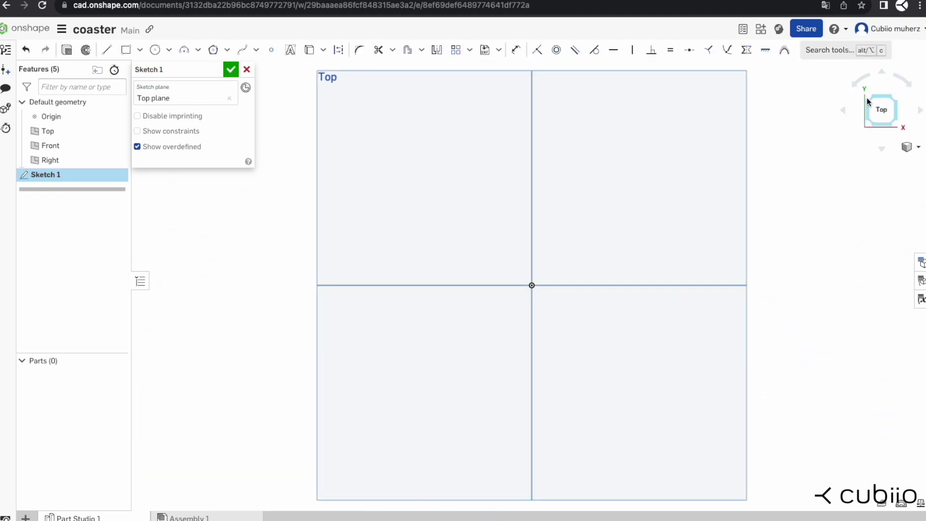
pyautogui.click(155, 50)
pyautogui.click(533, 283)
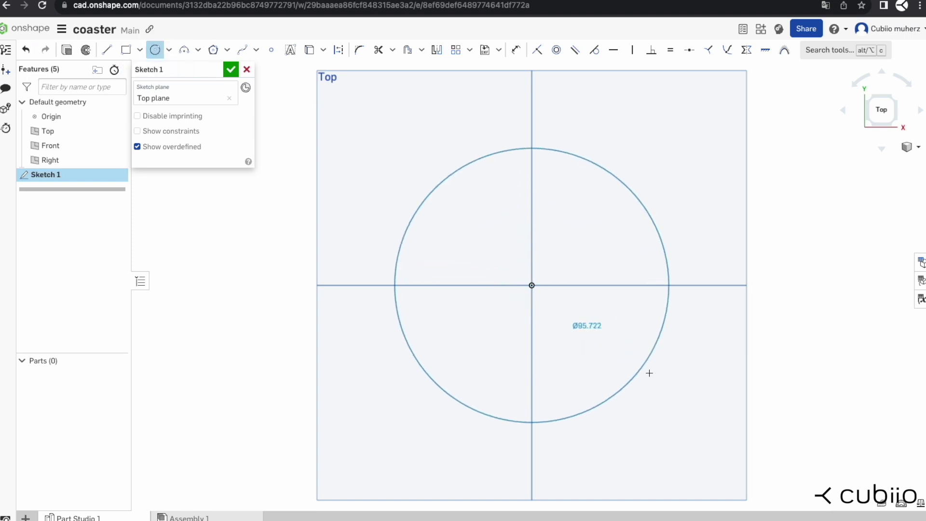
pyautogui.click(655, 377)
# Dimension the circle's diameter to 100 mm and finish the sketch.
pyautogui.click(517, 50)
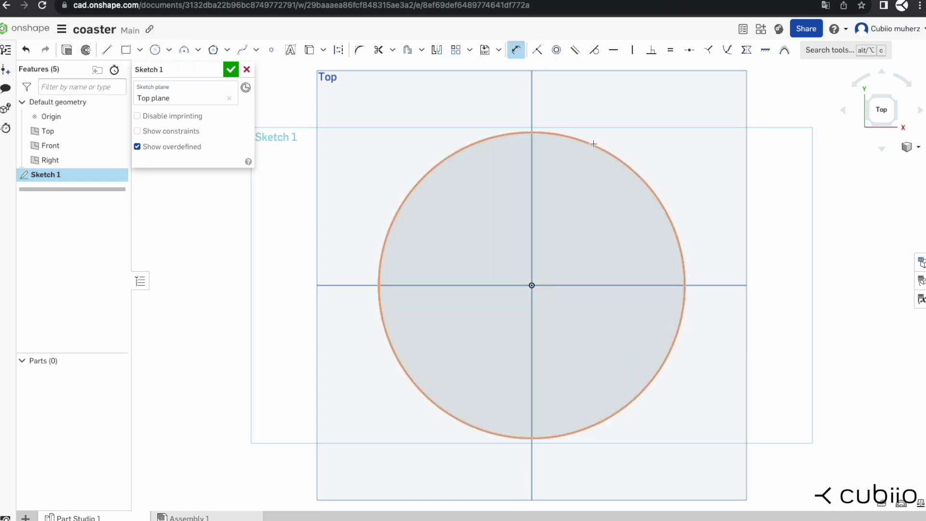
pyautogui.click(594, 146)
pyautogui.click(601, 199)
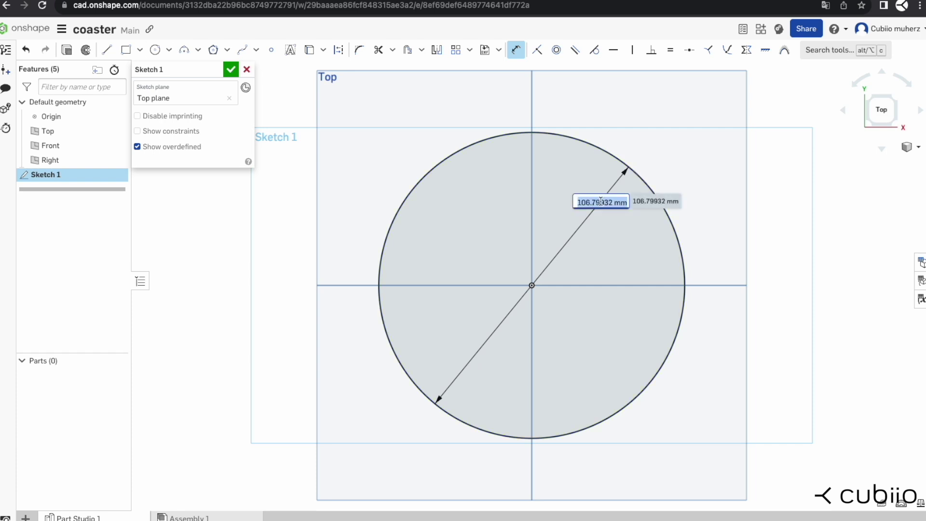
pyautogui.write('100')
pyautogui.press('Return')
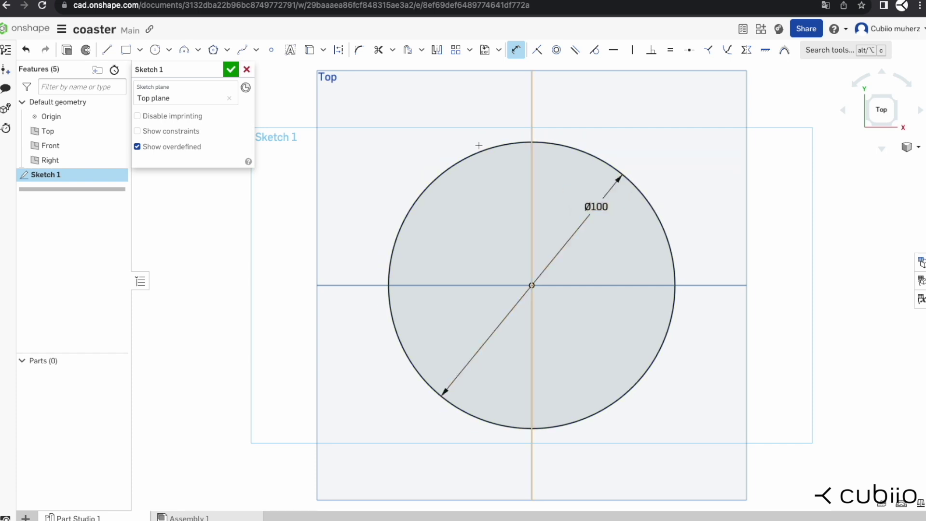
pyautogui.click(231, 69)
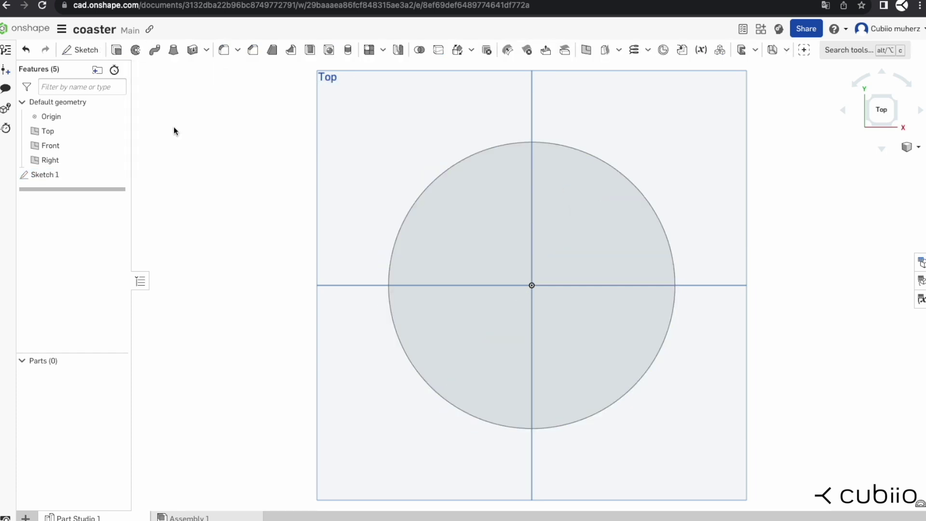
# Extrude the circle sketch as a new solid with a blind depth of 18 mm.
pyautogui.click(83, 175)
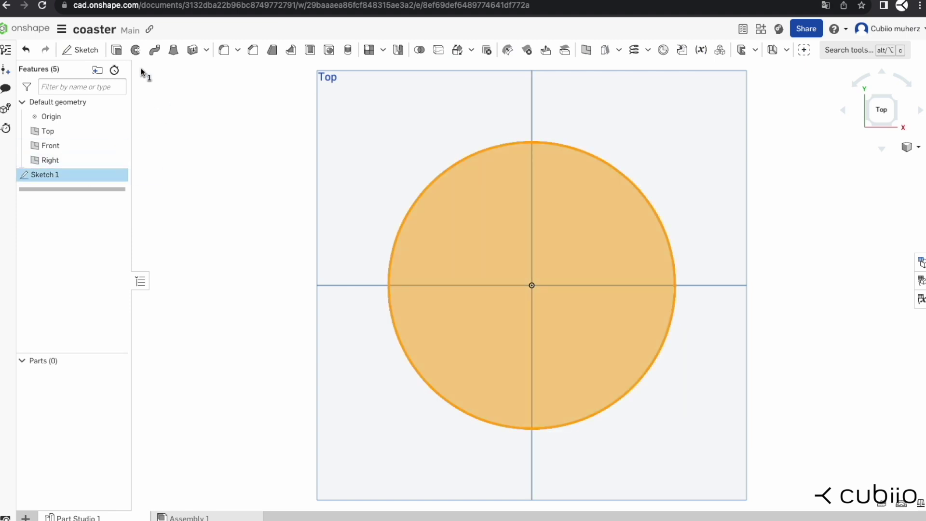
pyautogui.click(116, 50)
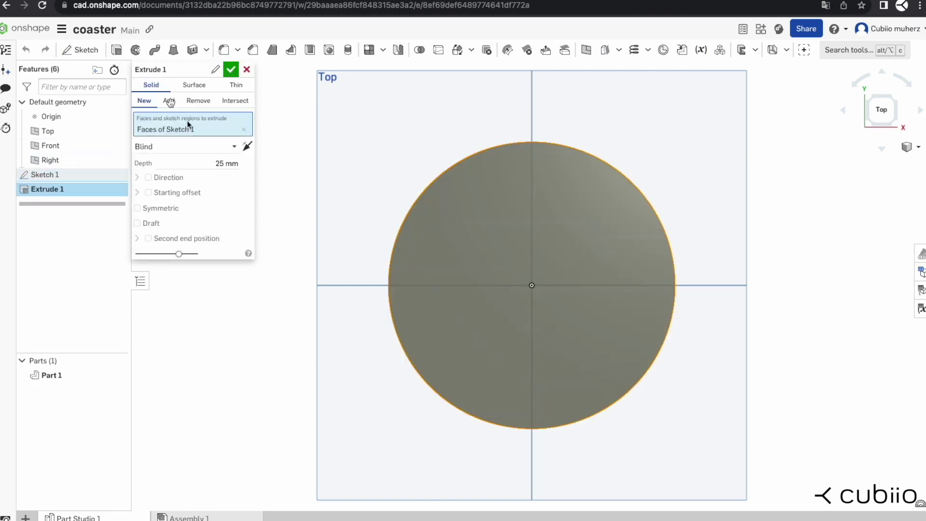
pyautogui.click(210, 160)
pyautogui.write('18')
pyautogui.press('Return')
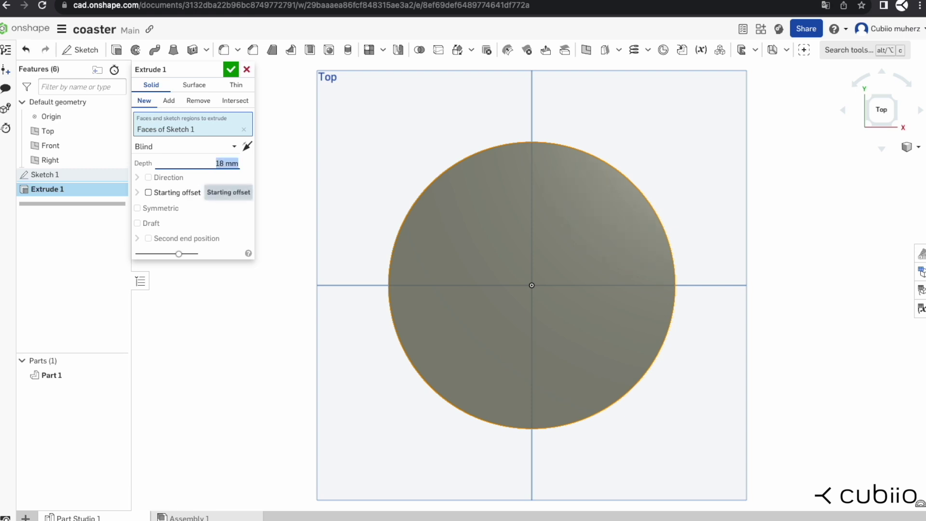
pyautogui.click(232, 70)
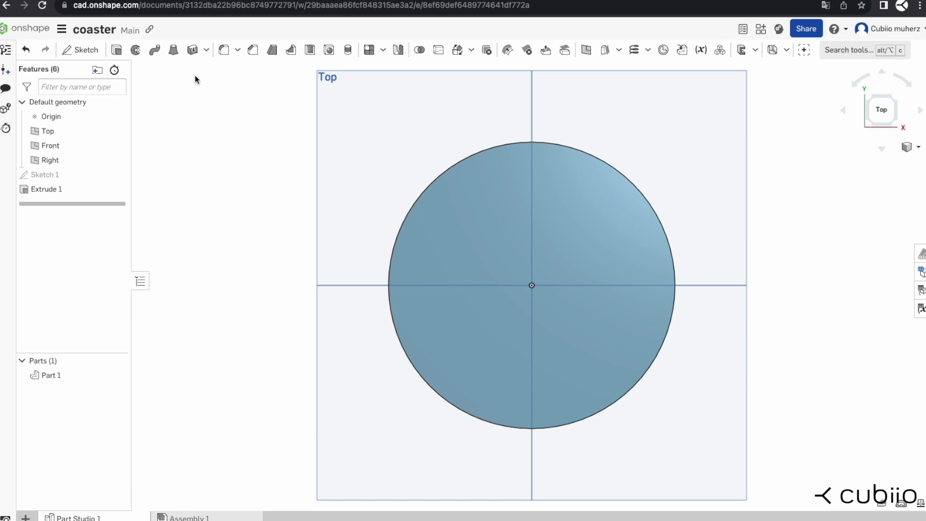
# Start a sketch on the disc's top face and draw a center point rectangle about 59 mm wide around the origin.
pyautogui.click(490, 190)
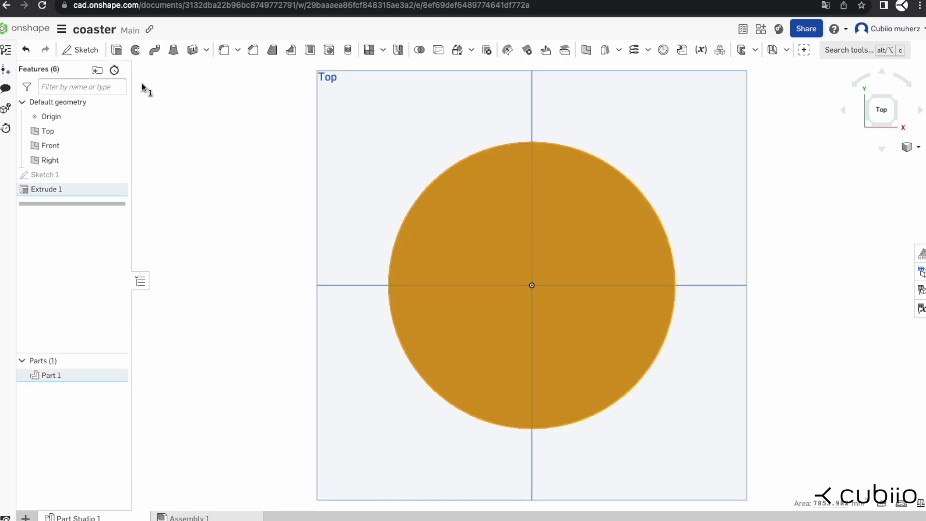
pyautogui.click(78, 51)
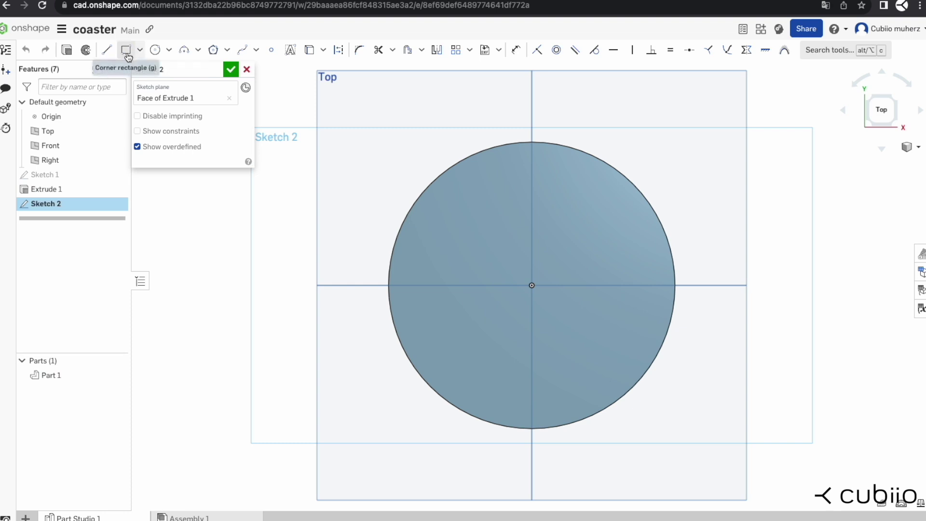
pyautogui.click(139, 50)
pyautogui.click(155, 90)
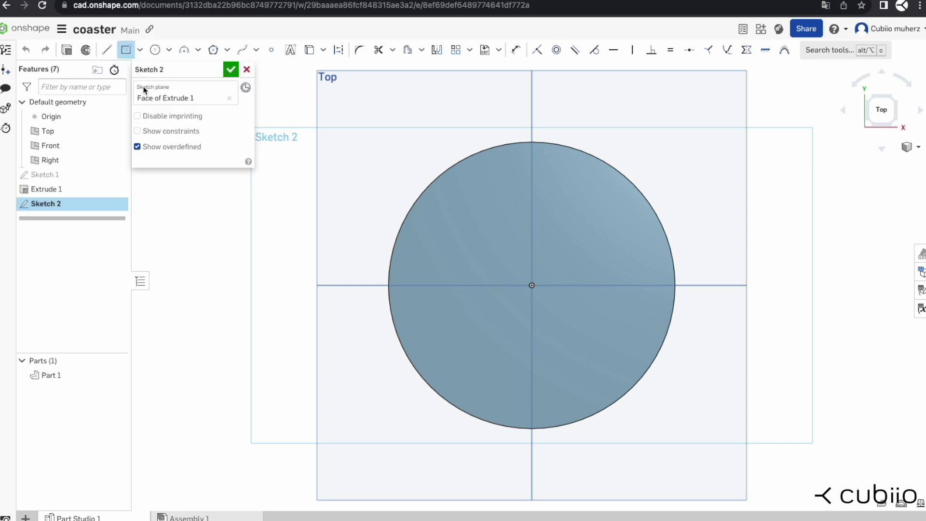
pyautogui.click(532, 285)
pyautogui.click(616, 362)
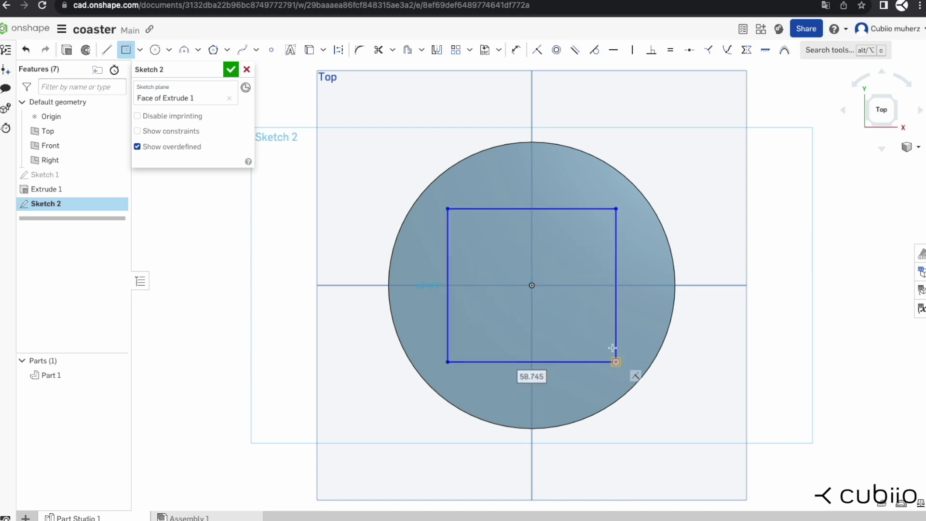
# Dimension the rectangle's width and height to 60 mm each.
pyautogui.click(516, 50)
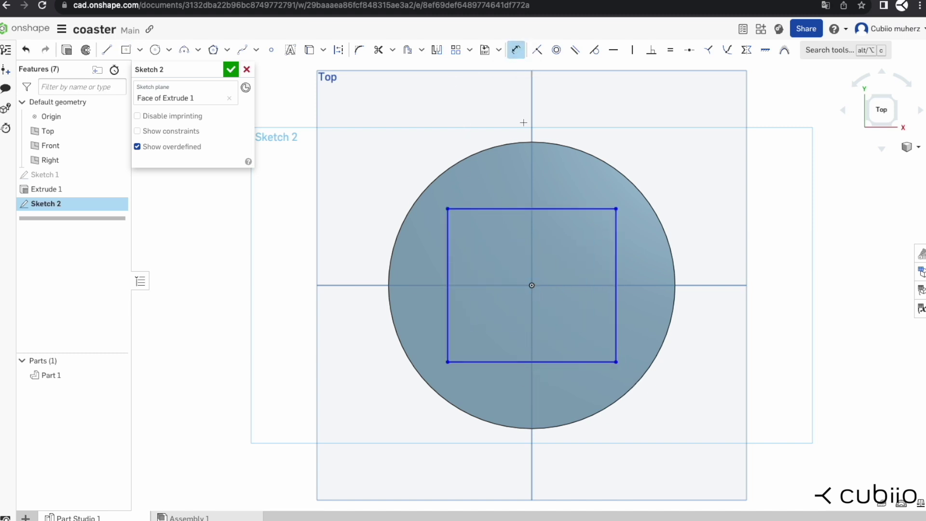
pyautogui.click(525, 209)
pyautogui.click(521, 224)
pyautogui.write('60')
pyautogui.press('Return')
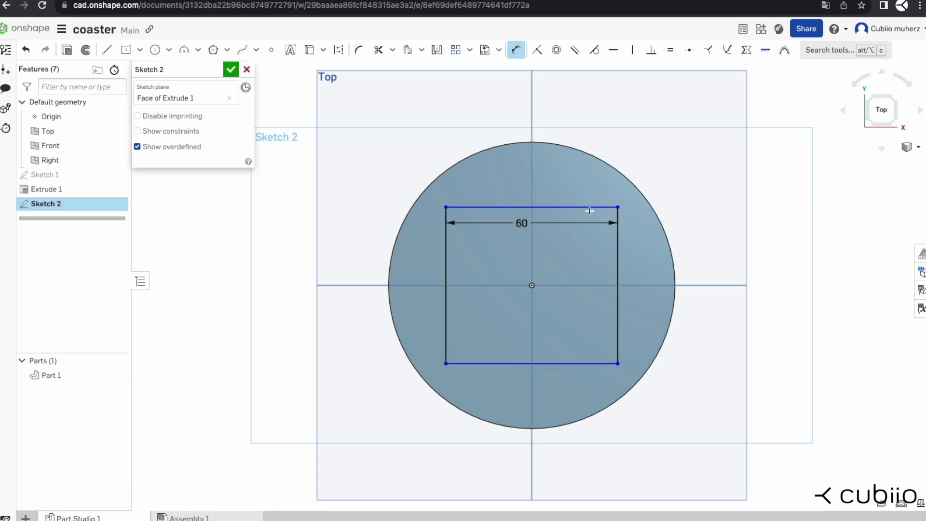
pyautogui.click(617, 239)
pyautogui.click(644, 261)
pyautogui.write('60')
pyautogui.press('Return')
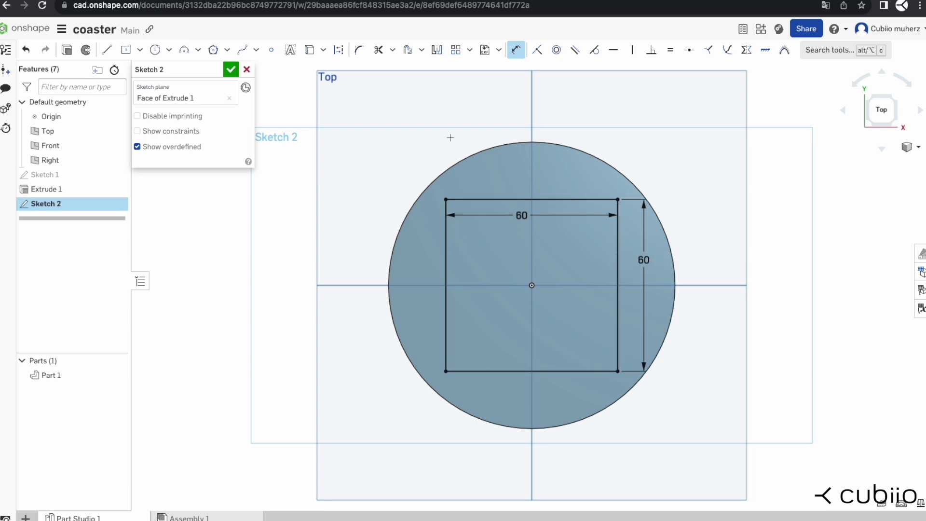
# Round all four corners of the square with 5 mm sketch fillets and finish the sketch.
pyautogui.click(359, 50)
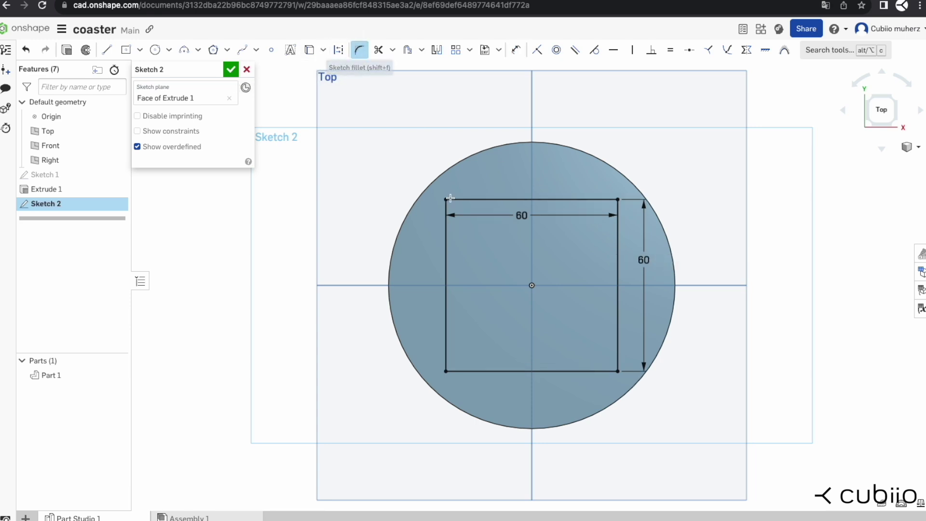
pyautogui.click(446, 200)
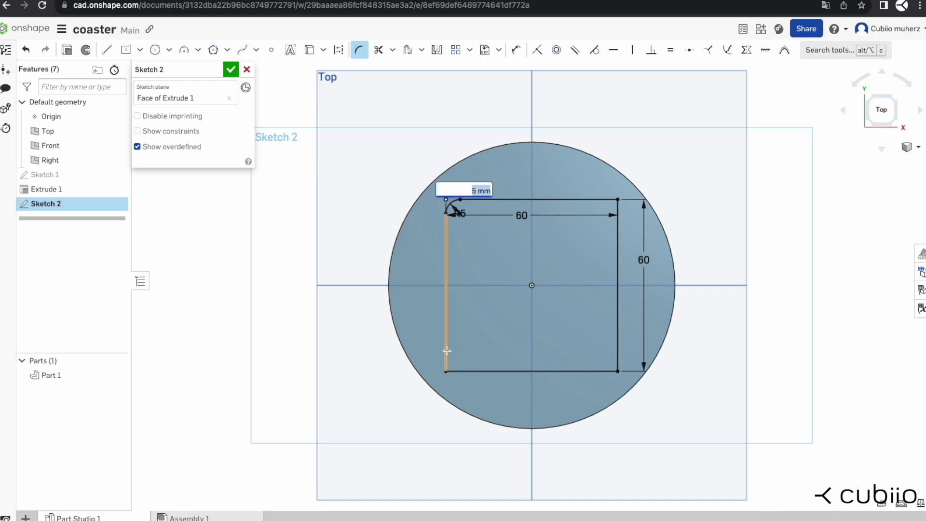
pyautogui.click(446, 371)
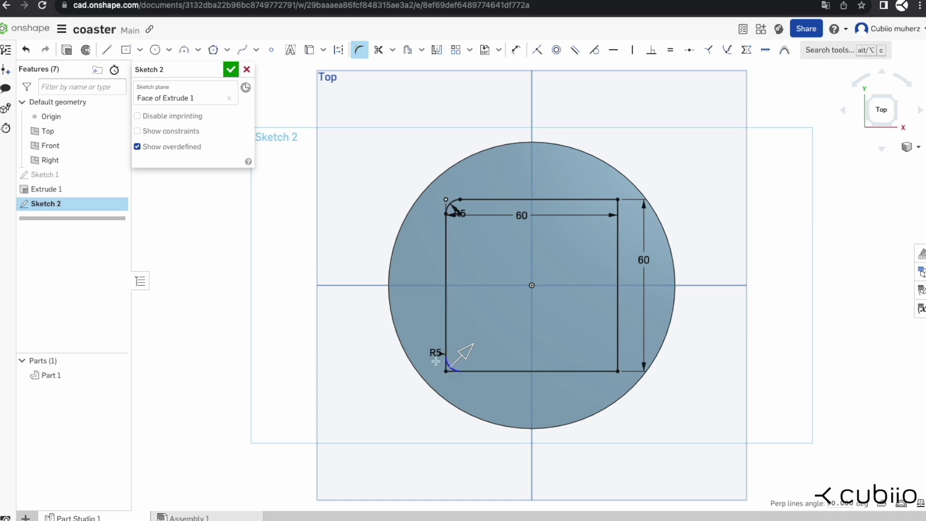
pyautogui.click(618, 371)
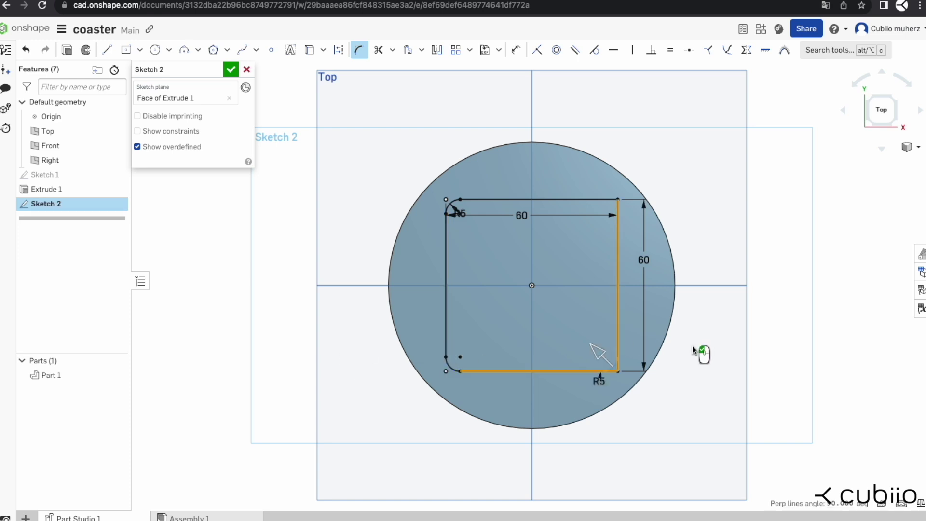
pyautogui.click(618, 201)
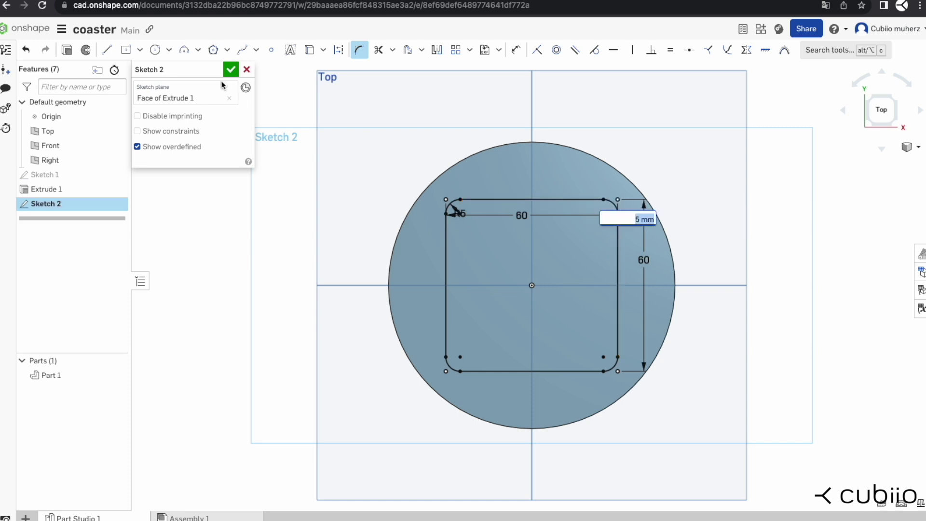
pyautogui.click(231, 70)
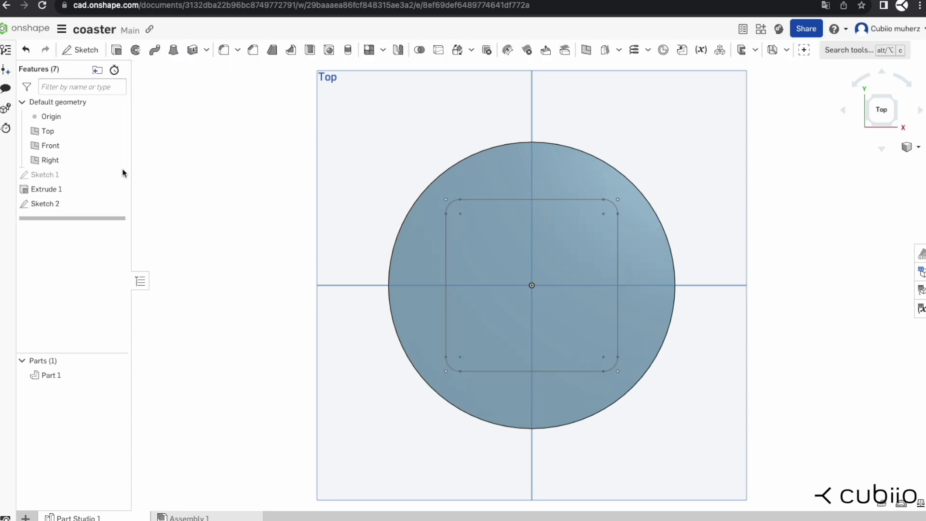
# Cut the rounded square into the disc with a Remove extrude at a blind depth of 10 mm.
pyautogui.click(75, 204)
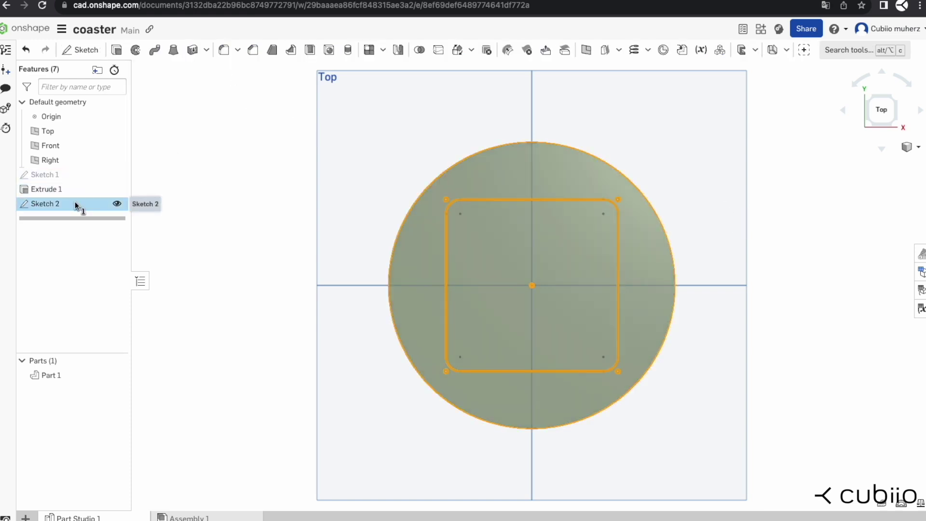
pyautogui.click(118, 51)
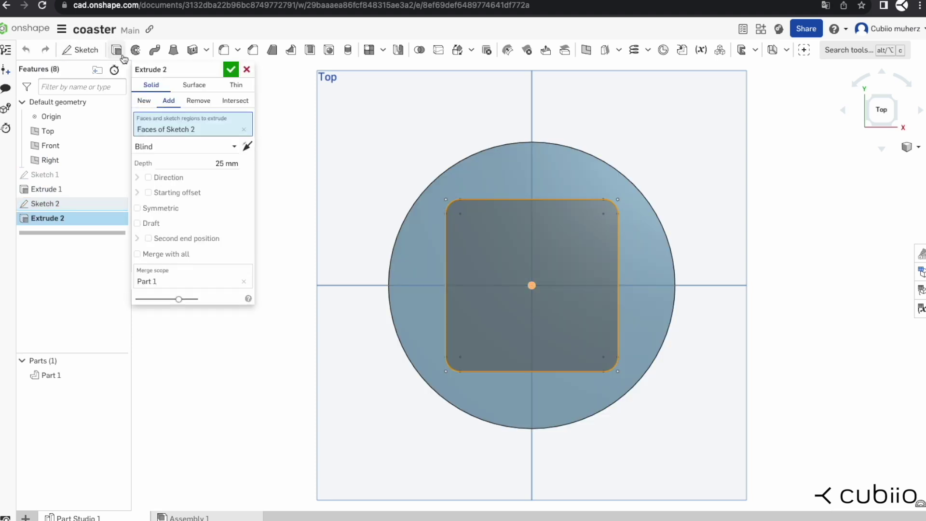
pyautogui.click(188, 101)
pyautogui.click(209, 162)
pyautogui.write('1')
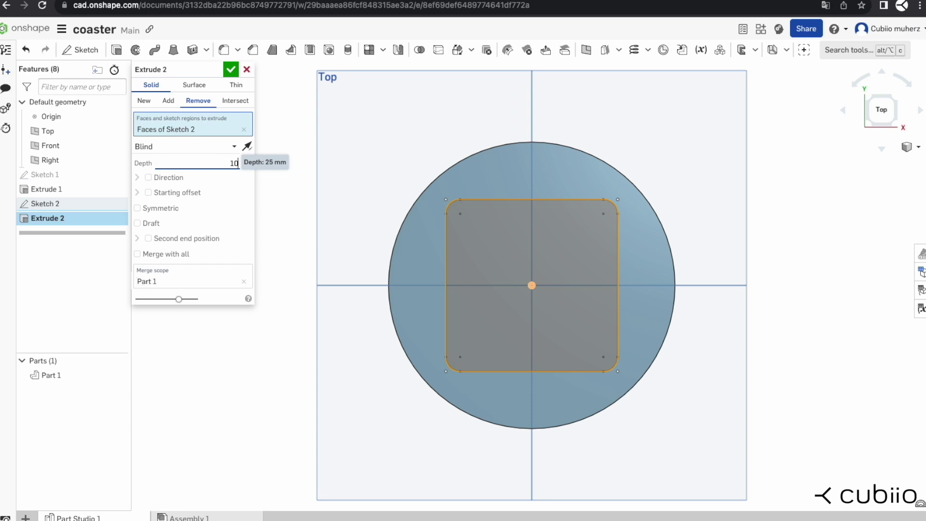
pyautogui.write('0')
pyautogui.press('Return')
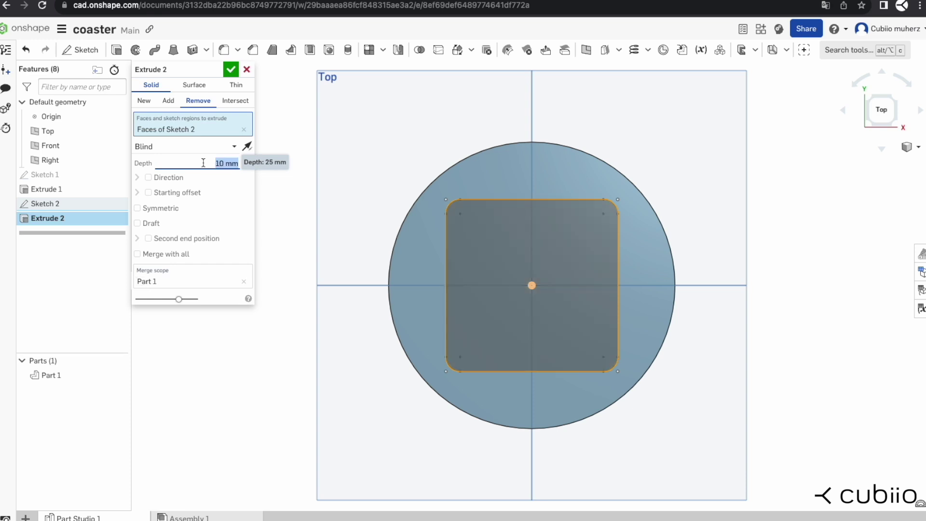
pyautogui.click(227, 71)
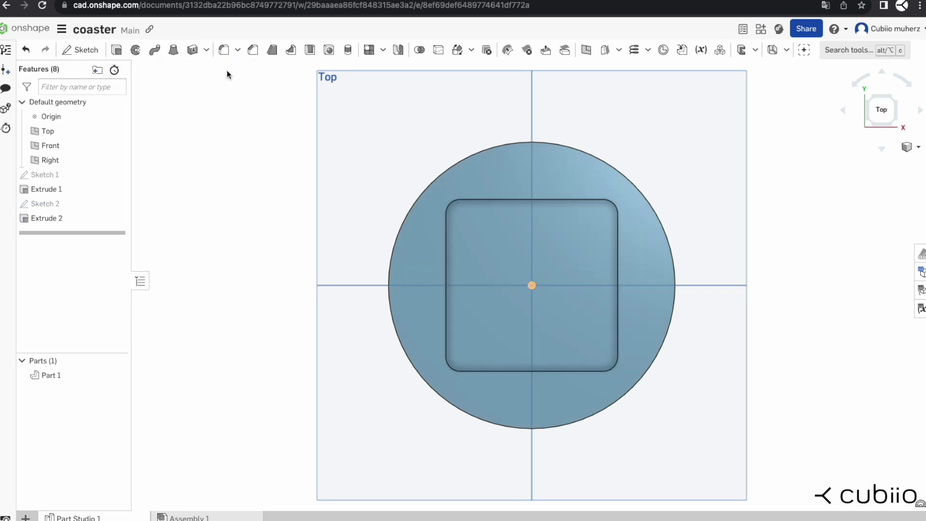
# Open the Onshape App Store from the document's list of applications.
pyautogui.moveTo(270, 242); pyautogui.dragTo(238, 209, button='right')
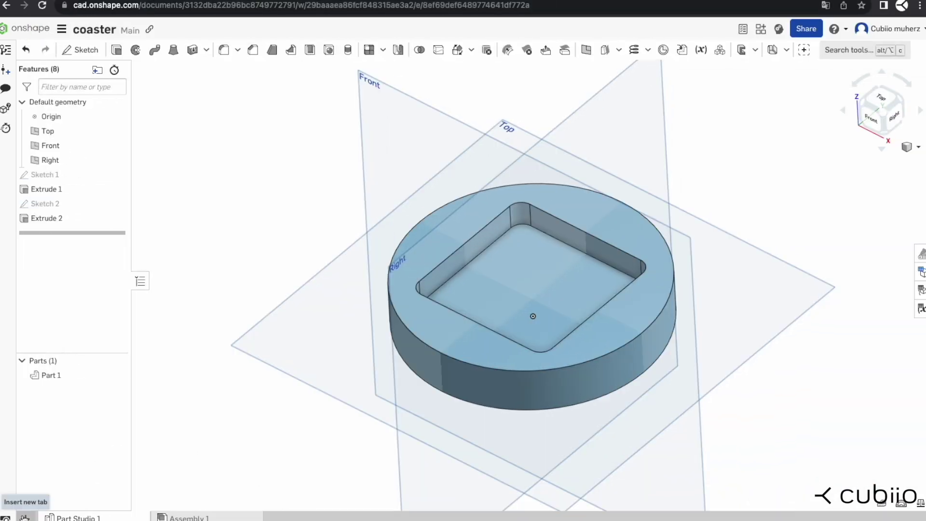
pyautogui.click(26, 517)
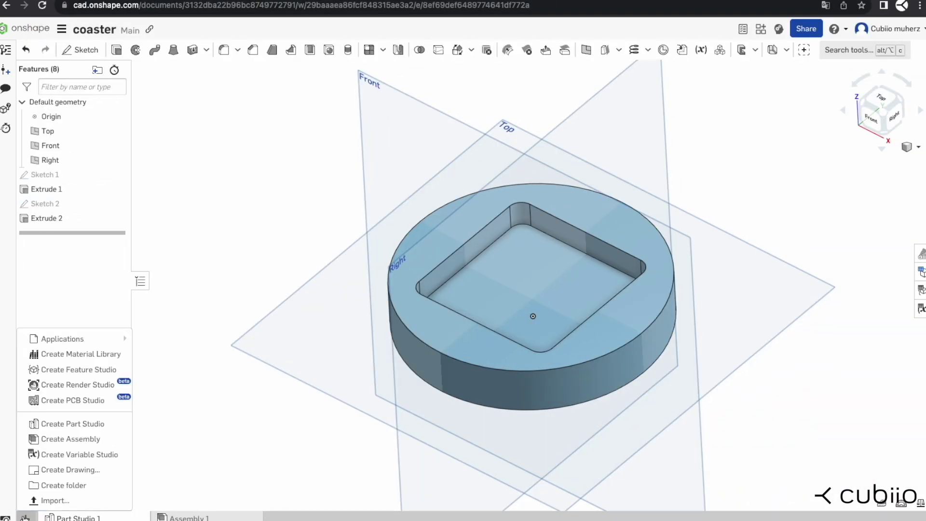
pyautogui.moveTo(82, 344)
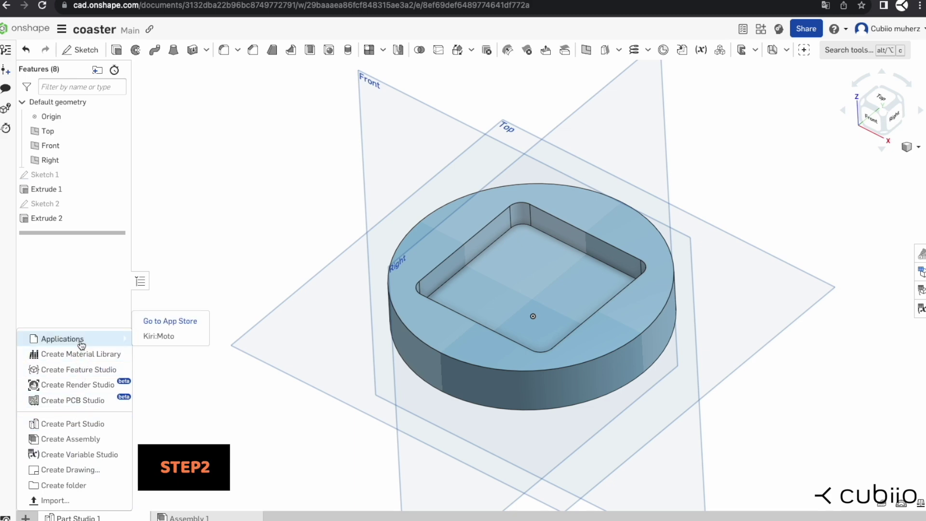
pyautogui.click(152, 322)
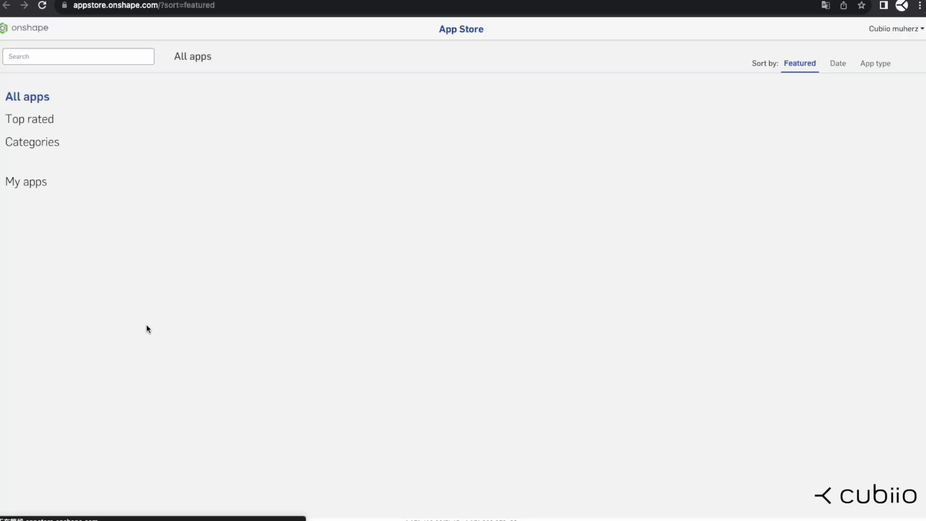
# Search the App Store for "kiri moto" and open the Kiri:Moto app page.
pyautogui.click(61, 57)
pyautogui.write('kiri moto')
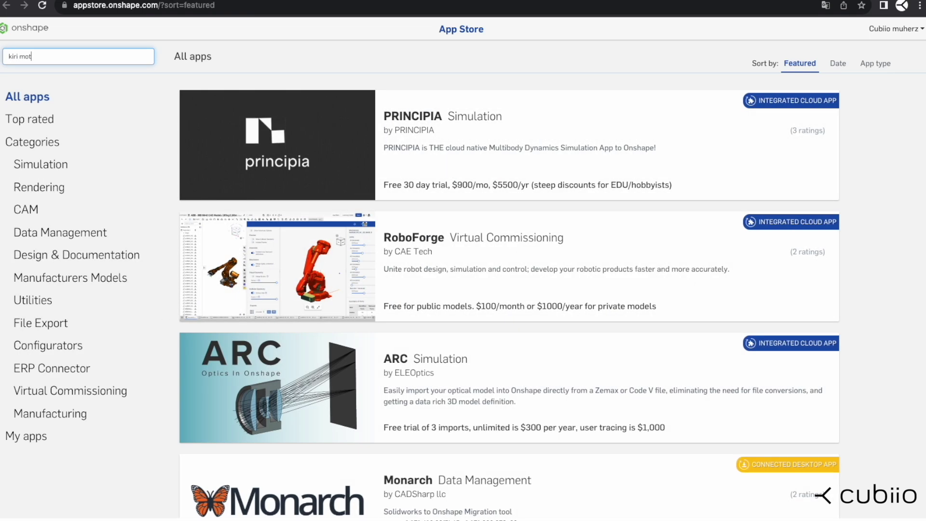
pyautogui.press('Return')
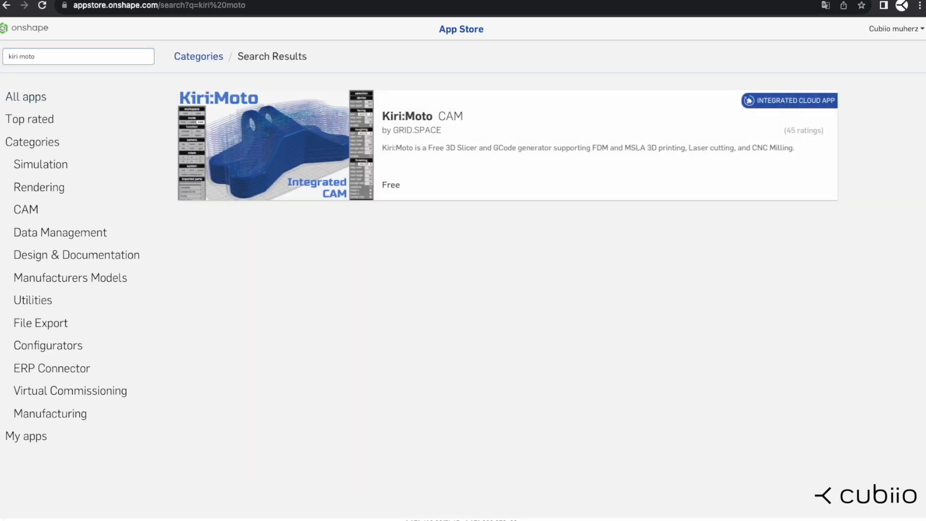
pyautogui.click(747, 126)
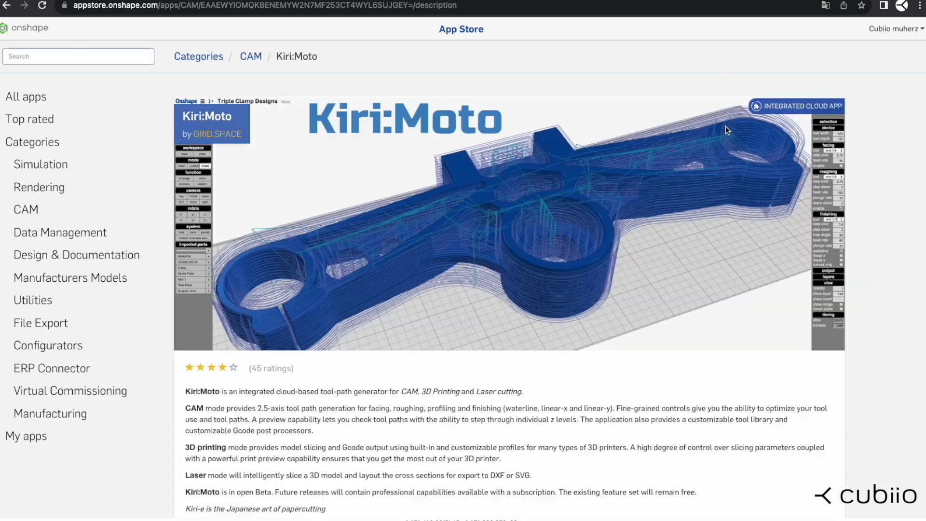
# Subscribe to Kiri:Moto's free monthly usage plan and dismiss the confirmation.
pyautogui.click(793, 368)
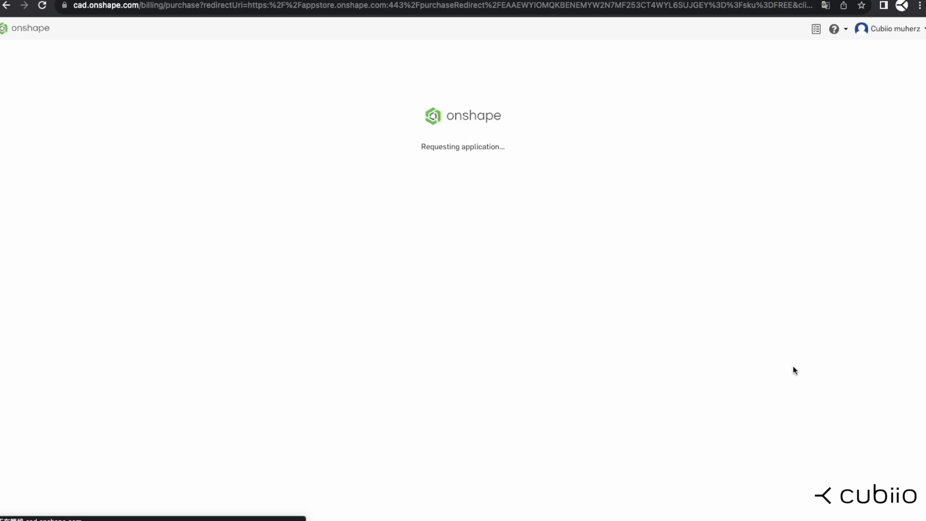
pyautogui.click(444, 322)
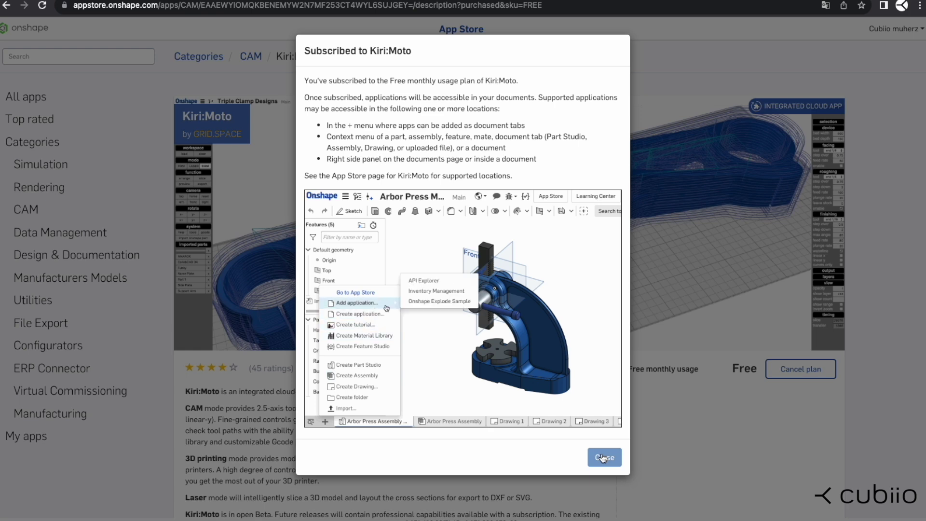
pyautogui.click(603, 457)
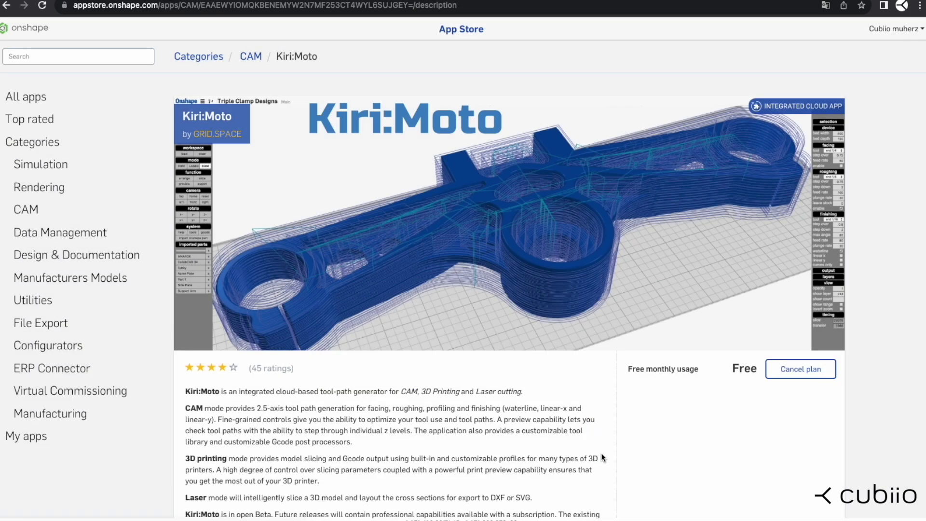
# Add Kiri:Moto as an application to the coaster document and authorize its access to the account.
pyautogui.click(43, 27)
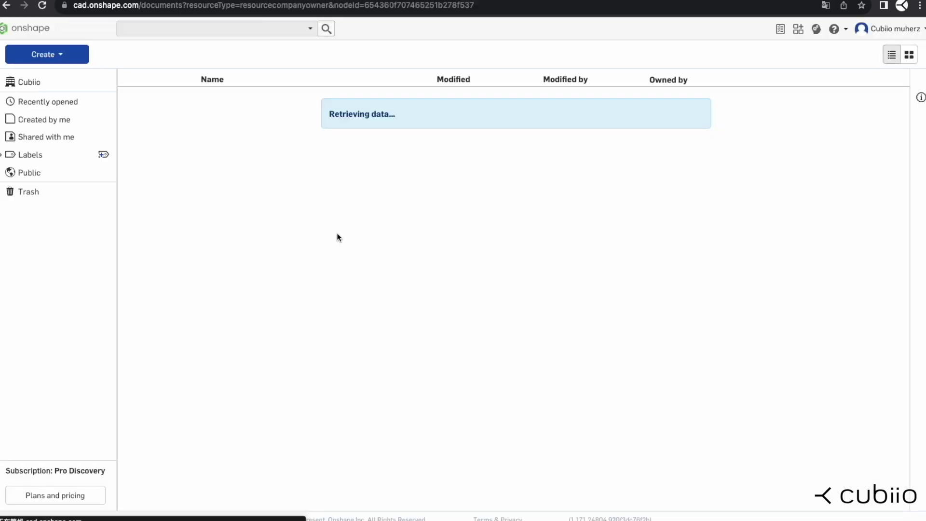
pyautogui.click(194, 397)
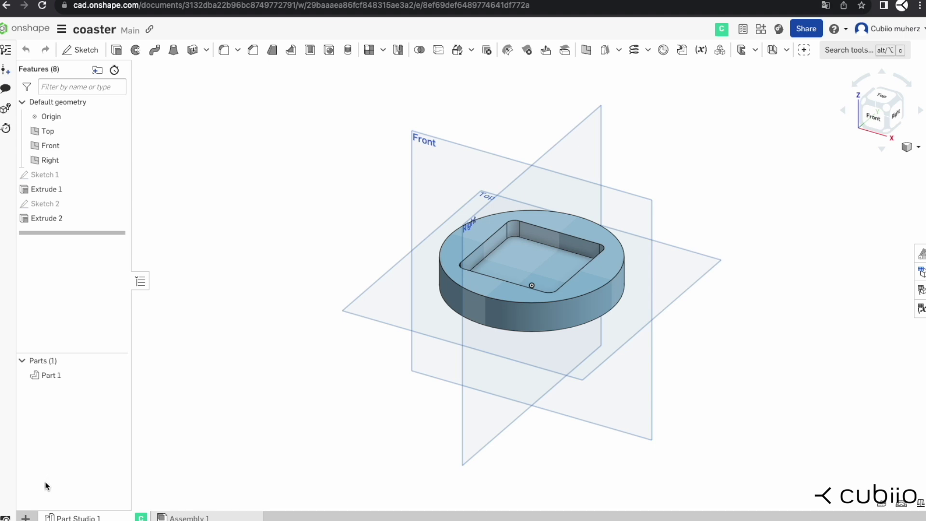
pyautogui.click(25, 518)
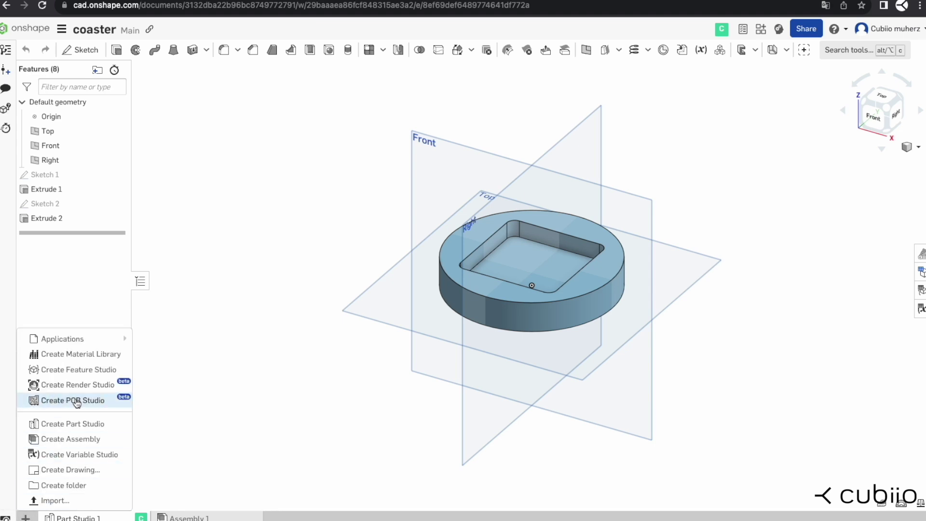
pyautogui.moveTo(79, 346)
pyautogui.click(148, 338)
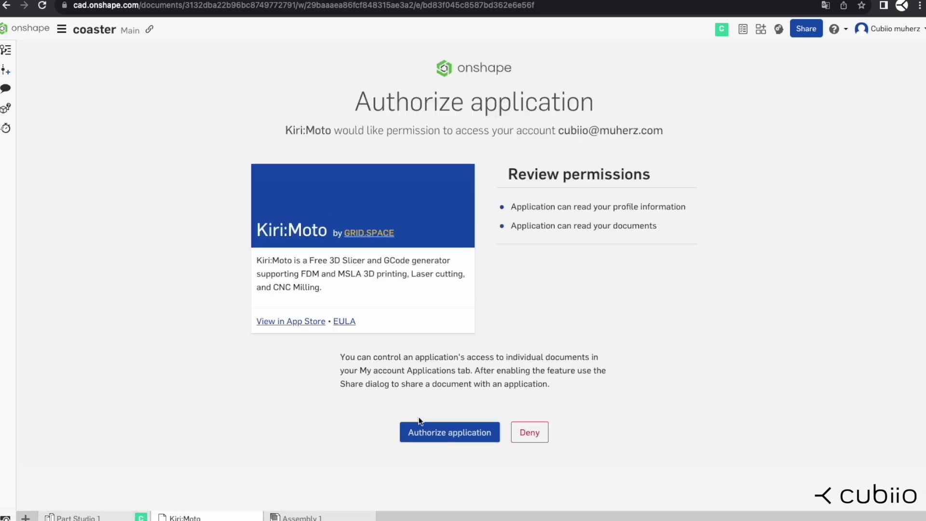
pyautogui.click(454, 432)
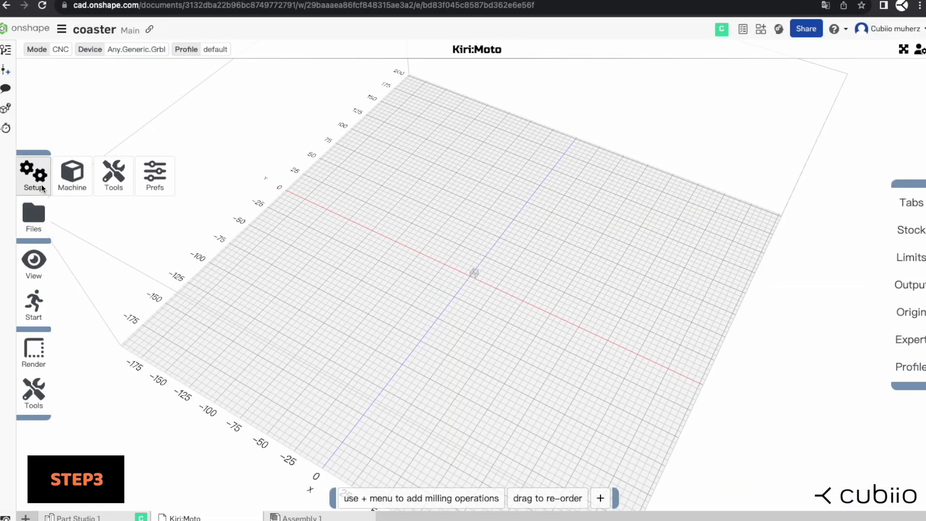
# Create a custom CNC device from Any Generic Grbl and name it Cubiio X.
pyautogui.click(63, 182)
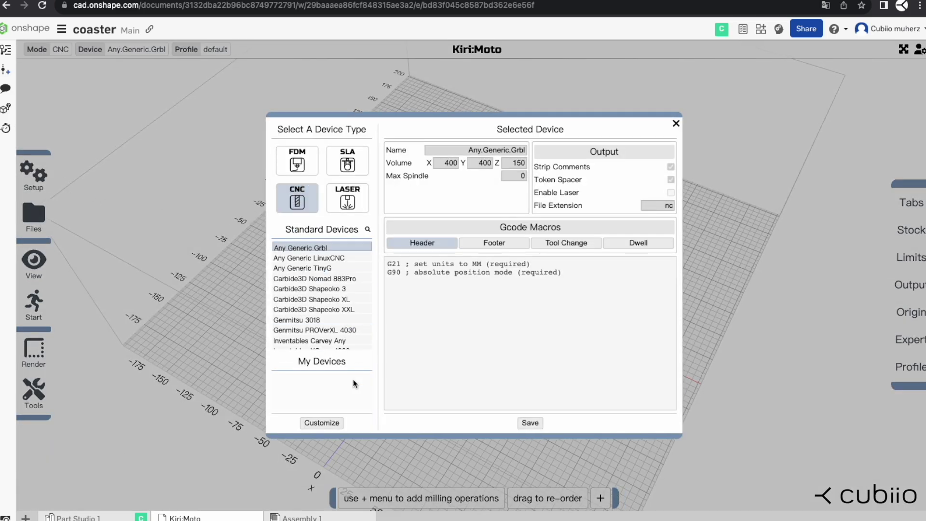
pyautogui.click(322, 423)
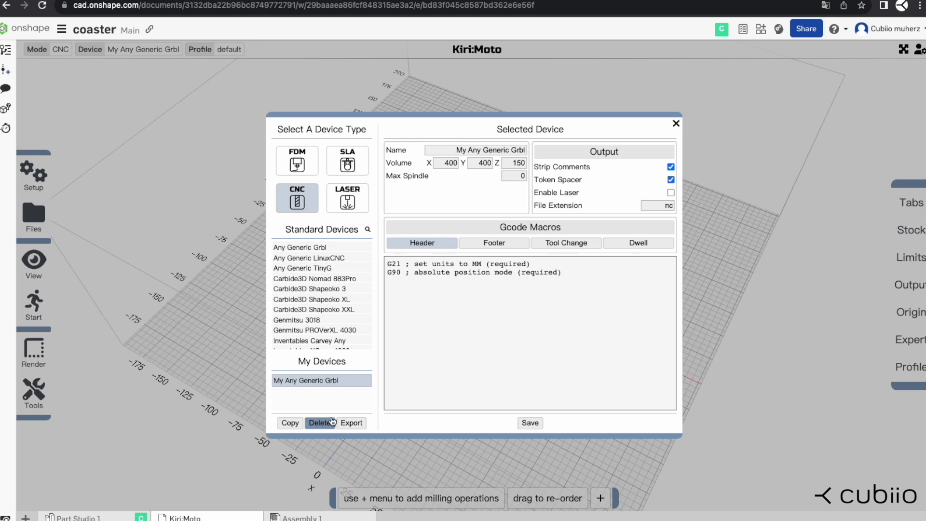
pyautogui.moveTo(451, 149); pyautogui.dragTo(542, 152)
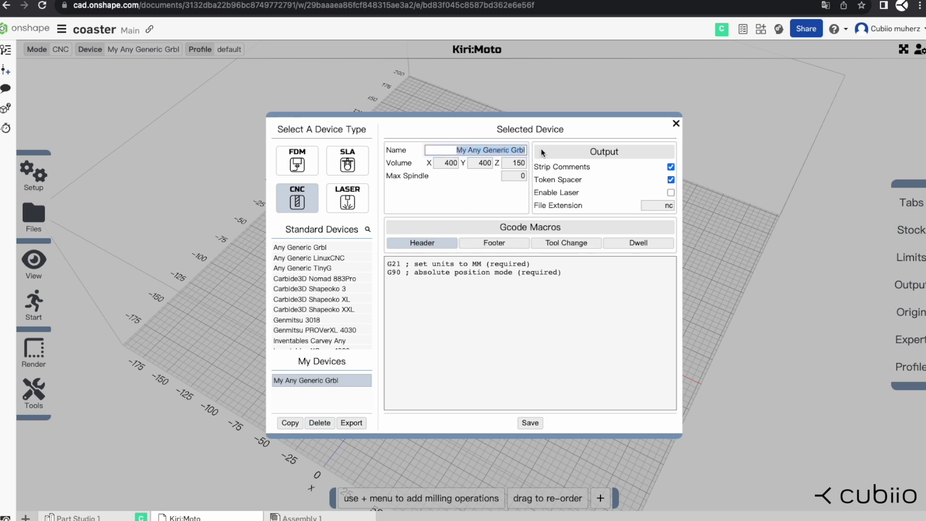
pyautogui.write('Cubiio X')
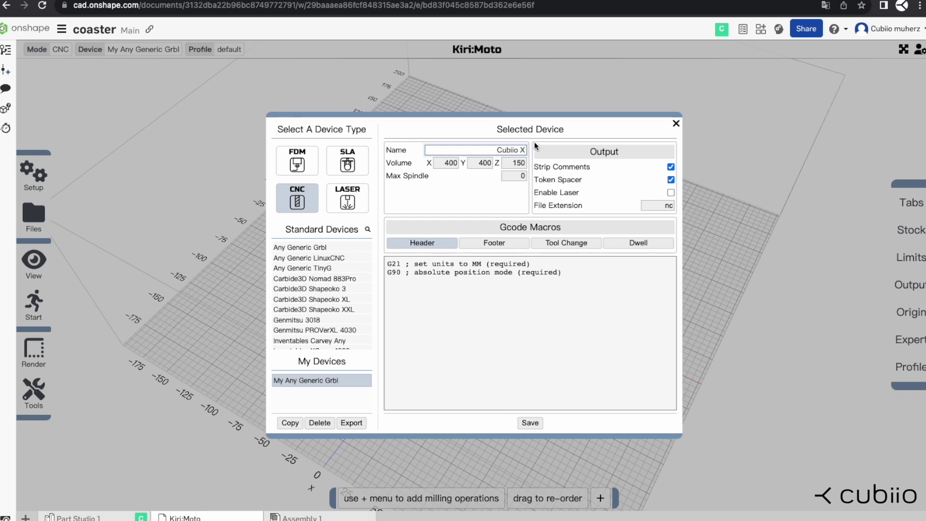
# Set the Cubiio X device's work volume to X 1200, Y 1200 and Z 50.
pyautogui.moveTo(451, 164)
pyautogui.mouseDown()
pyautogui.moveTo(440, 163)
pyautogui.moveTo(458, 163)
pyautogui.mouseUp()
pyautogui.write('12')
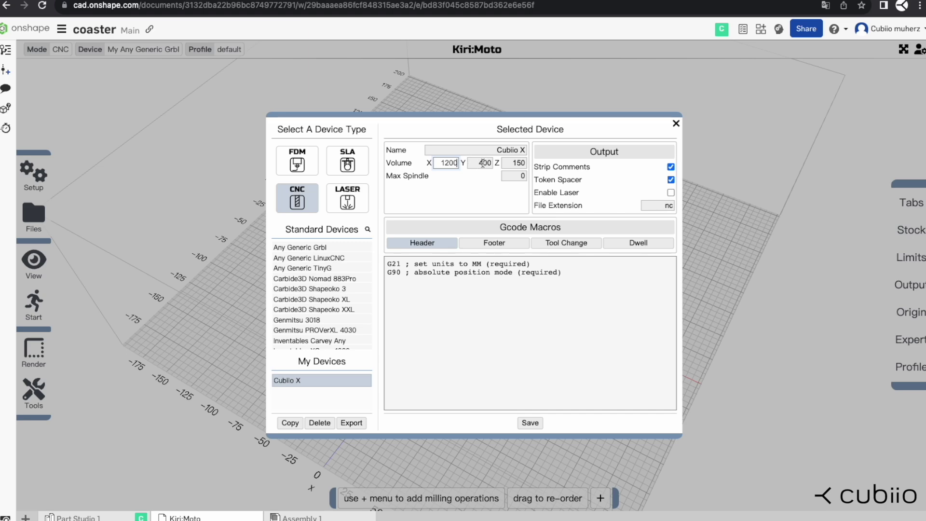
pyautogui.doubleClick(483, 163)
pyautogui.write('12')
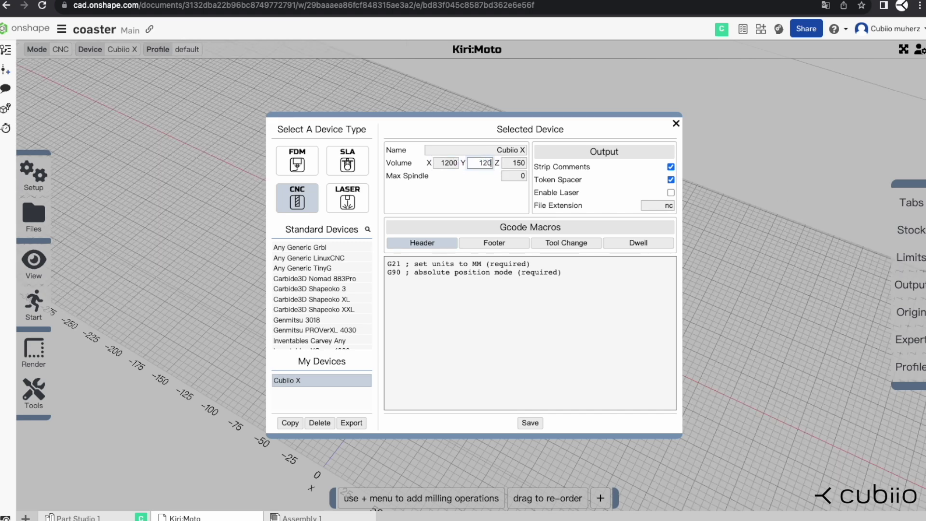
pyautogui.doubleClick(513, 164)
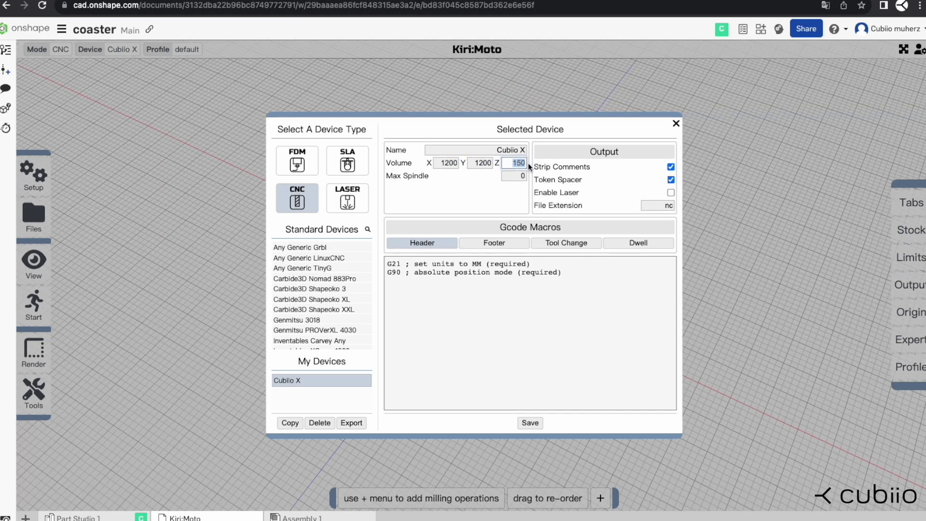
pyautogui.write('50')
pyautogui.press('Return')
# Set the device's output file extension to gcode.
pyautogui.doubleClick(652, 205)
pyautogui.press('BackSpace')
pyautogui.write('gcode')
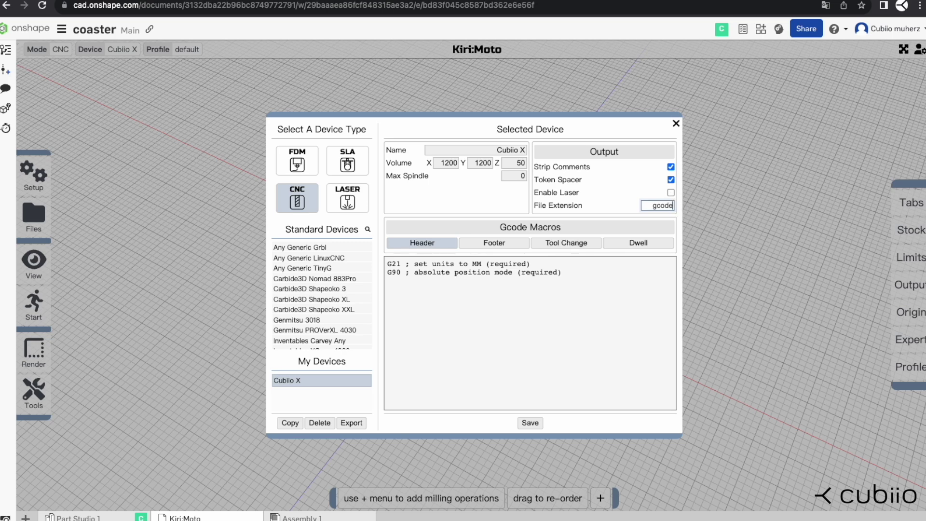
# Append "G0 F1500 ; default rapid move speed" and "G1 F800 ; default cutting speed" to the header macro and save the device.
pyautogui.click(591, 299)
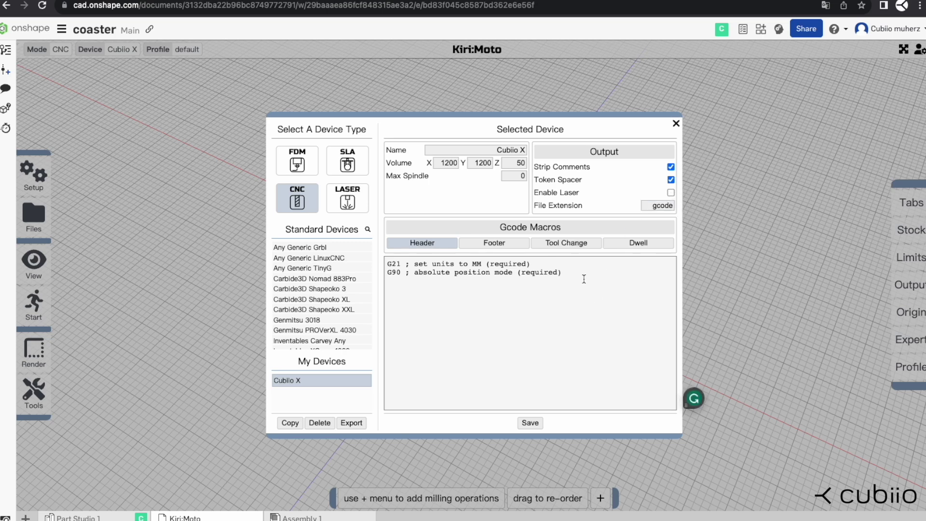
pyautogui.write('G0 F1500 ; default rapid move speed')
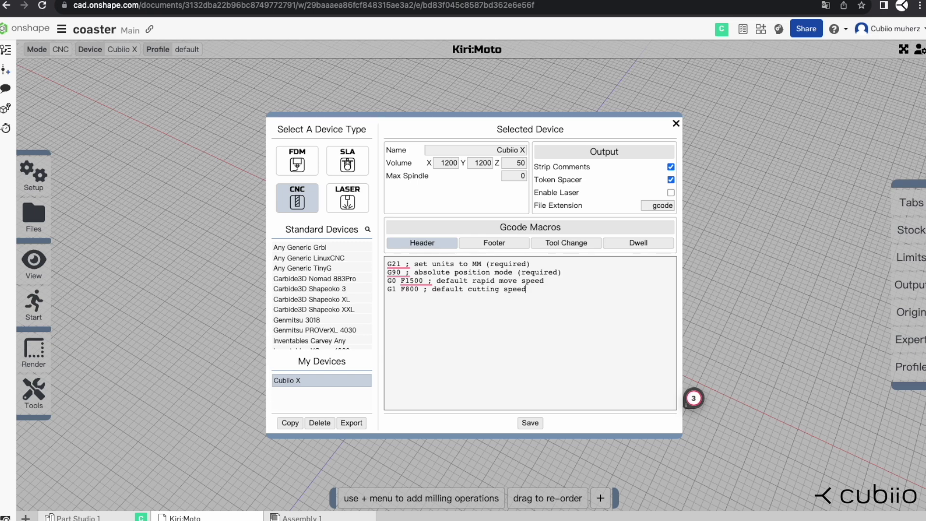
pyautogui.click(501, 250)
pyautogui.click(550, 247)
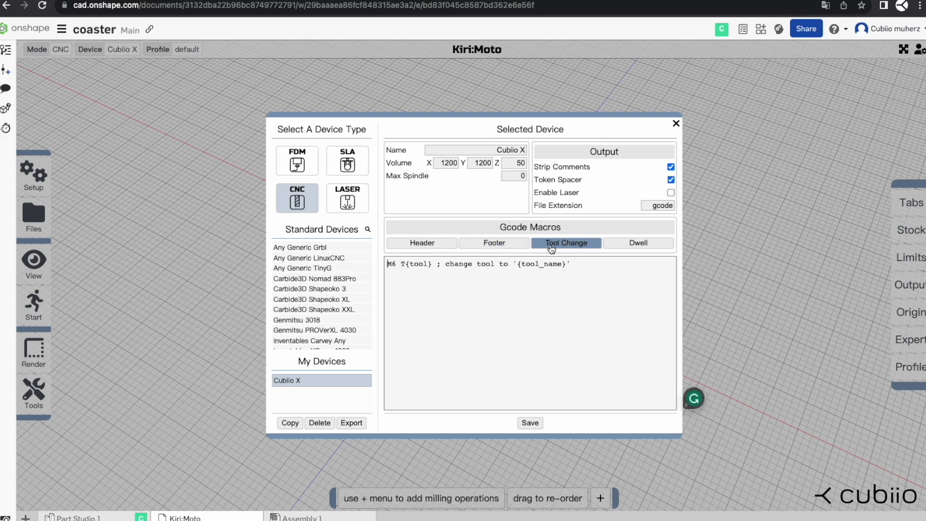
pyautogui.click(638, 245)
pyautogui.click(530, 423)
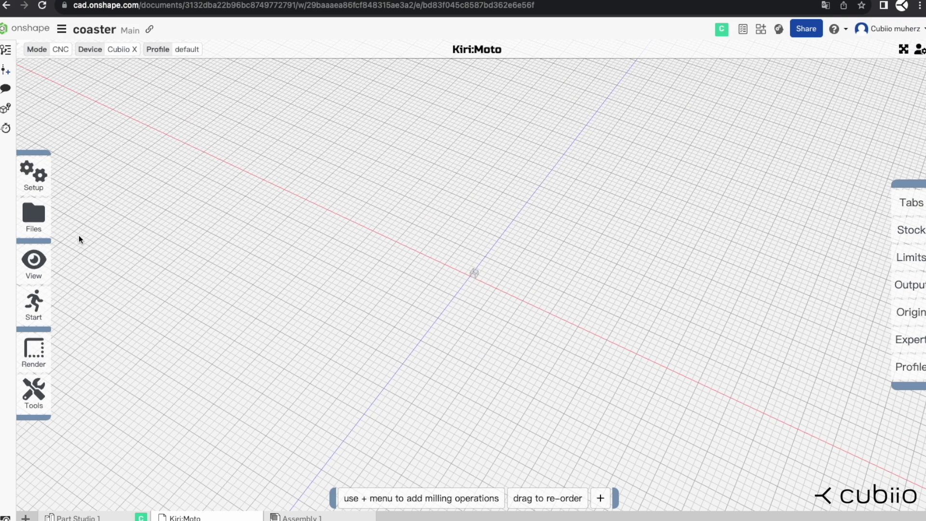
# Import the coaster part from the Onshape document into the Kiri:Moto workspace.
pyautogui.moveTo(38, 216)
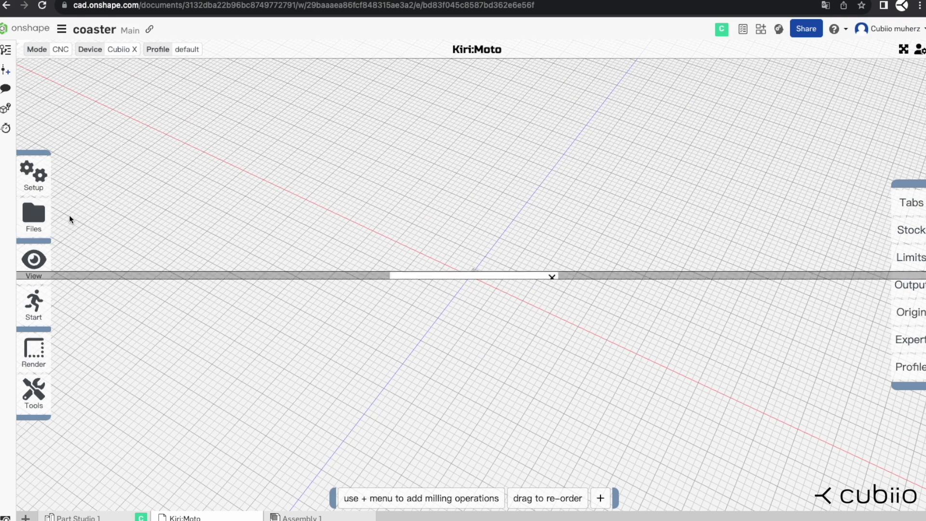
pyautogui.click(71, 217)
pyautogui.click(435, 195)
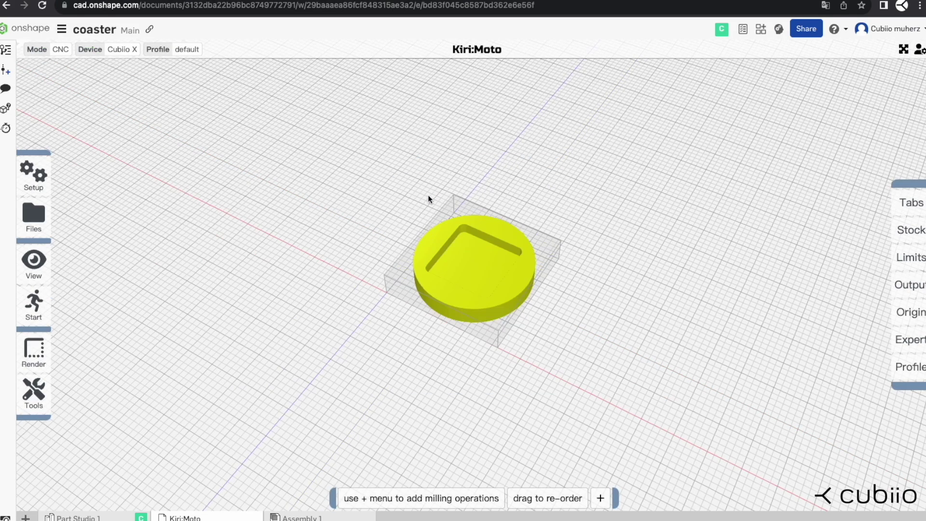
# Set both the height and the depth of the holding tabs to 3.
pyautogui.moveTo(515, 306)
pyautogui.mouseDown()
pyautogui.moveTo(536, 304)
pyautogui.moveTo(529, 273)
pyautogui.moveTo(520, 300)
pyautogui.mouseUp()
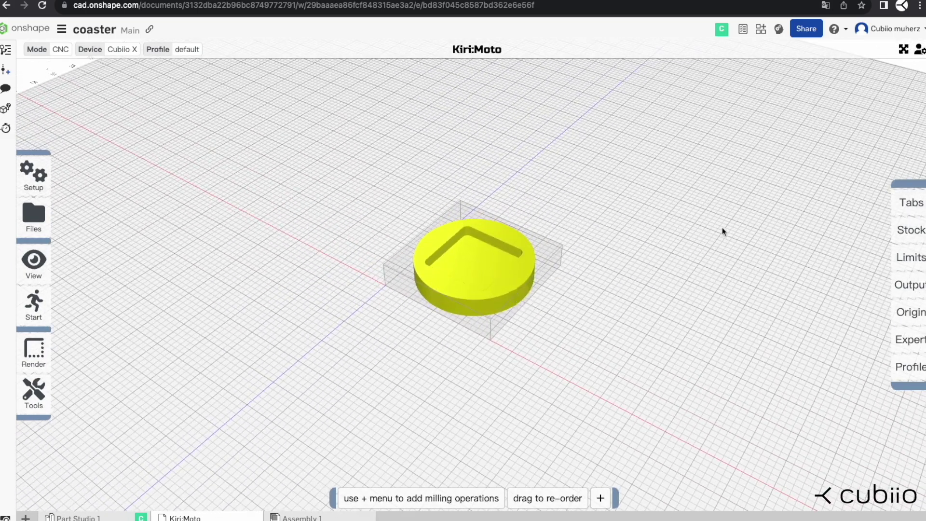
pyautogui.click(902, 204)
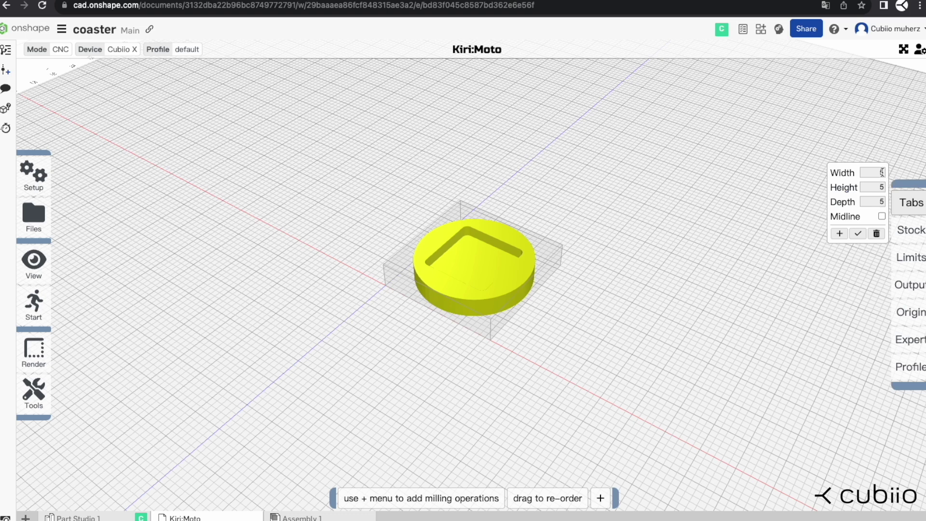
pyautogui.click(880, 187)
pyautogui.press('Tab')
# Place two holding tabs at separate spots around the base of the disc's outer wall and finish tab editing.
pyautogui.click(840, 234)
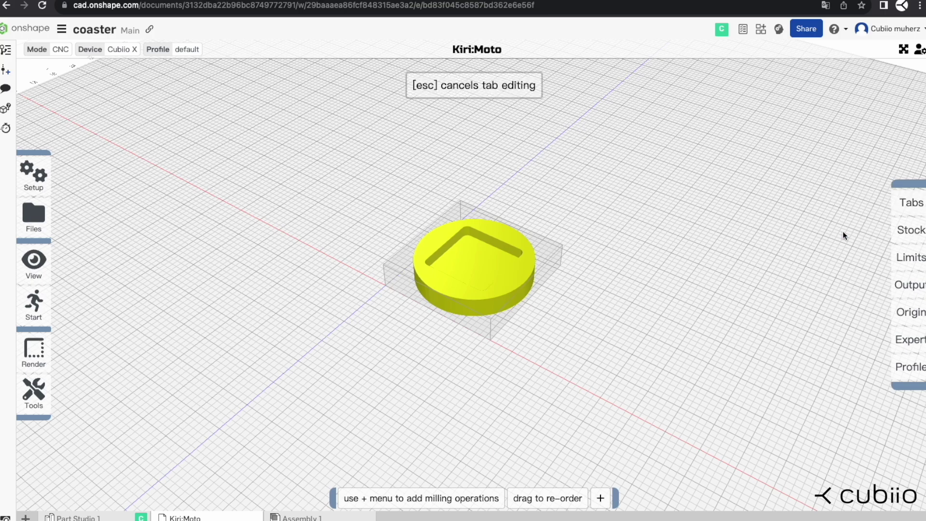
pyautogui.click(522, 303)
pyautogui.scroll(3, 524, 304)
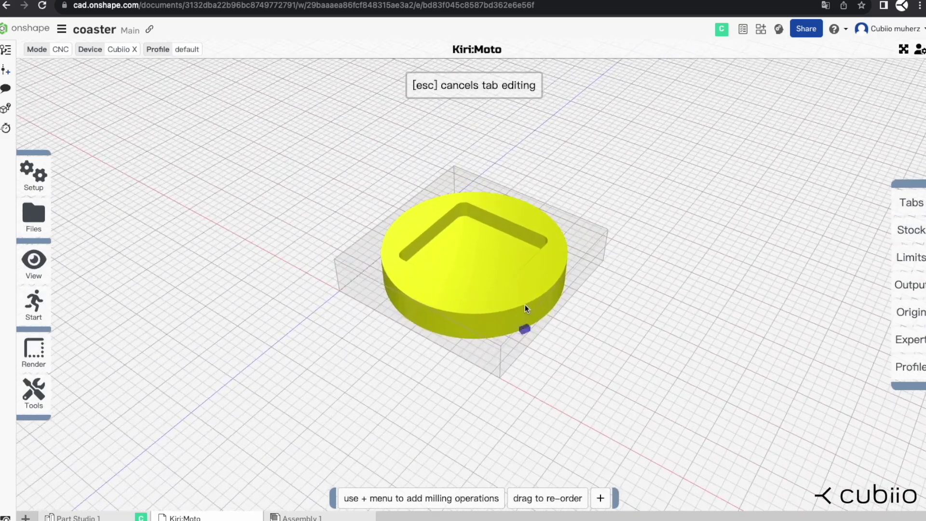
pyautogui.moveTo(447, 320)
pyautogui.mouseDown(button='right')
pyautogui.moveTo(496, 324)
pyautogui.moveTo(403, 320)
pyautogui.moveTo(350, 335)
pyautogui.mouseUp(button='right')
pyautogui.moveTo(350, 335)
pyautogui.mouseDown()
pyautogui.moveTo(414, 370)
pyautogui.moveTo(490, 354)
pyautogui.moveTo(525, 372)
pyautogui.moveTo(467, 409)
pyautogui.moveTo(563, 418)
pyautogui.moveTo(695, 325)
pyautogui.moveTo(747, 386)
pyautogui.mouseUp()
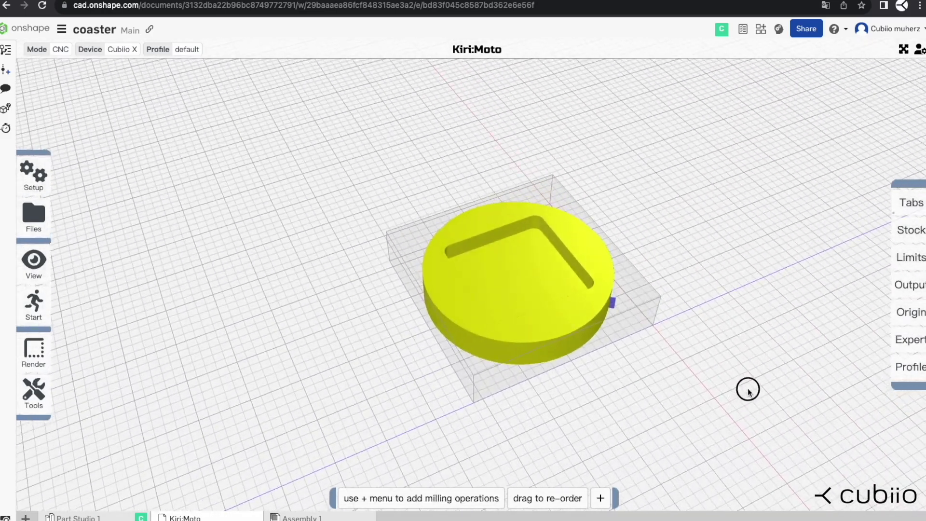
pyautogui.click(491, 362)
pyautogui.moveTo(595, 393)
pyautogui.mouseDown()
pyautogui.moveTo(579, 415)
pyautogui.moveTo(434, 406)
pyautogui.moveTo(334, 370)
pyautogui.moveTo(306, 403)
pyautogui.mouseUp()
pyautogui.moveTo(911, 203)
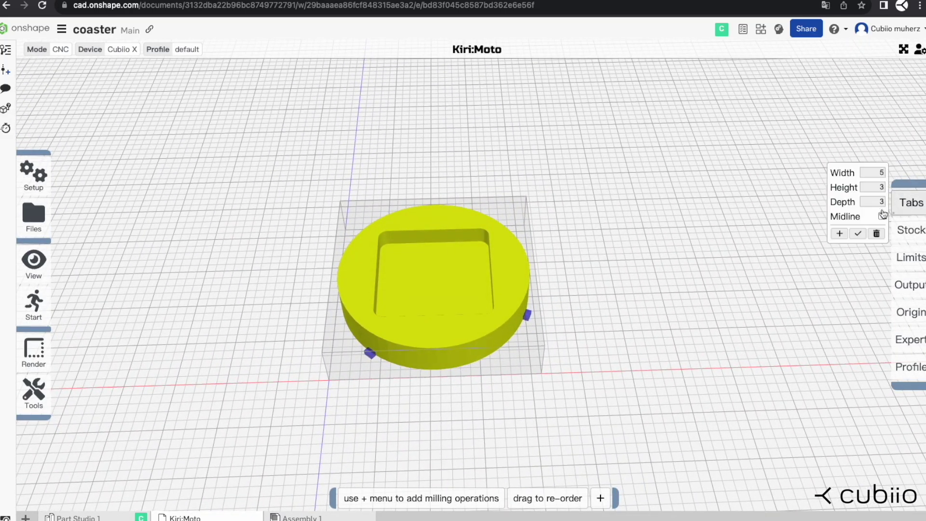
pyautogui.click(857, 233)
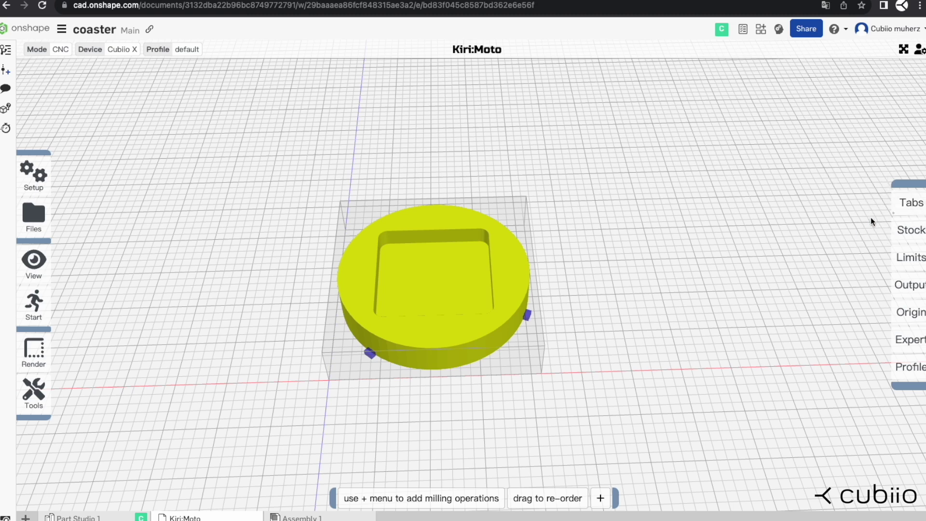
# Set the stock offset to width 10, depth 10 and height 0.
pyautogui.moveTo(915, 235)
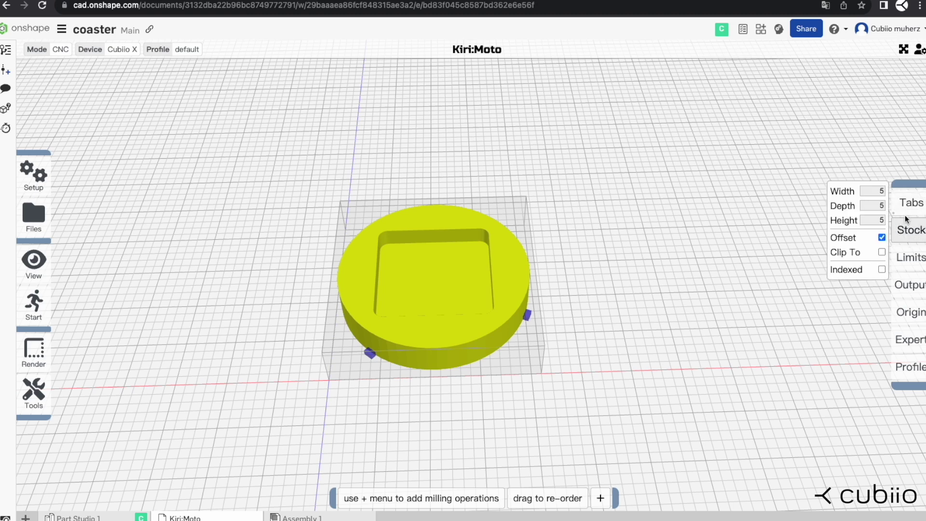
pyautogui.click(885, 191)
pyautogui.write('10')
pyautogui.press('Tab')
pyautogui.press('Tab')
pyautogui.press('Return')
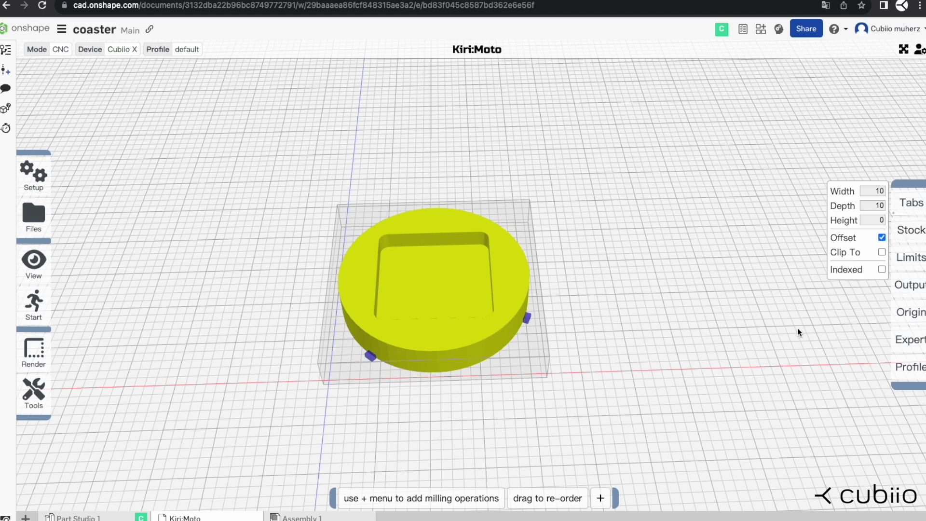
# Set the Z anchor in the machining limits to bottom.
pyautogui.click(913, 262)
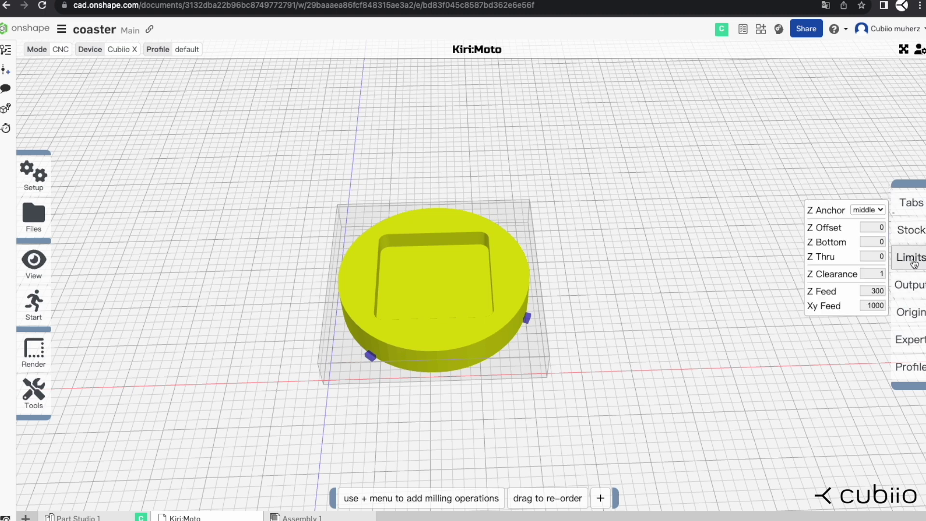
pyautogui.click(870, 210)
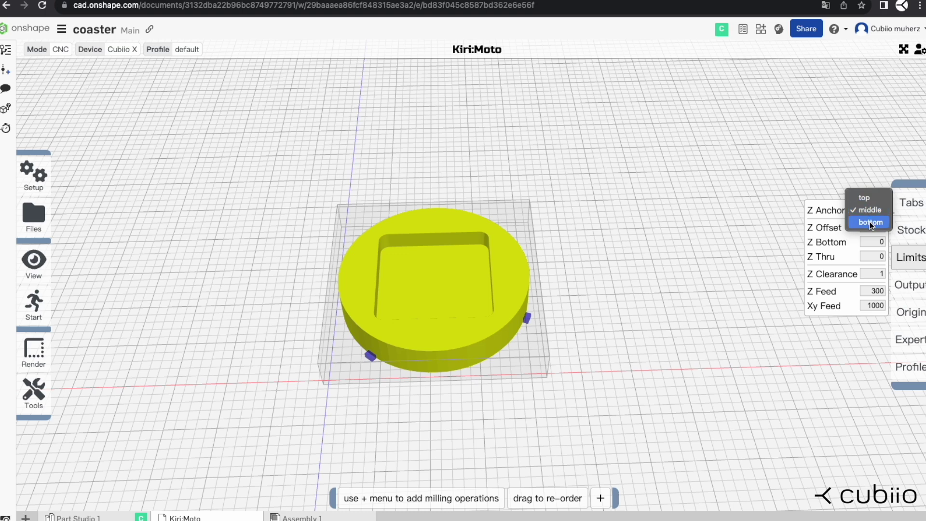
pyautogui.click(870, 221)
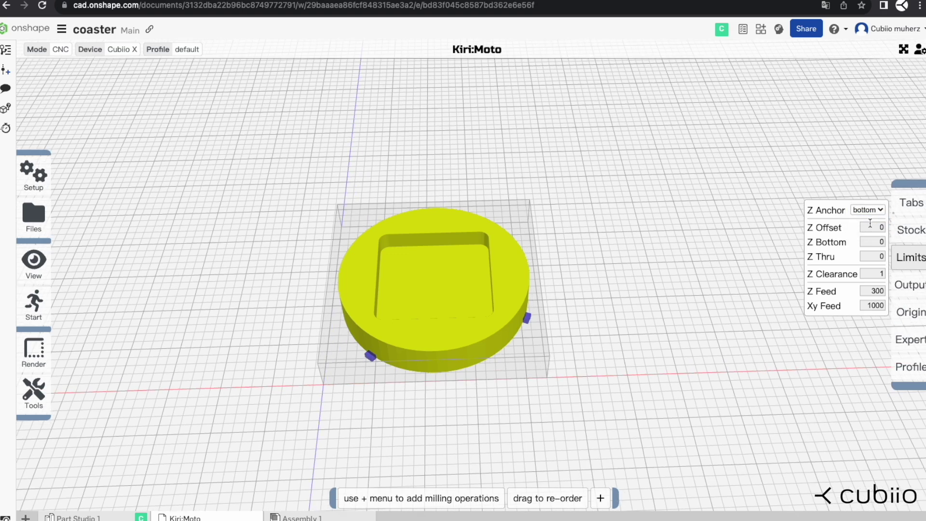
# Set the Z feed limit to 250 and the XY feed limit to 800.
pyautogui.click(881, 290)
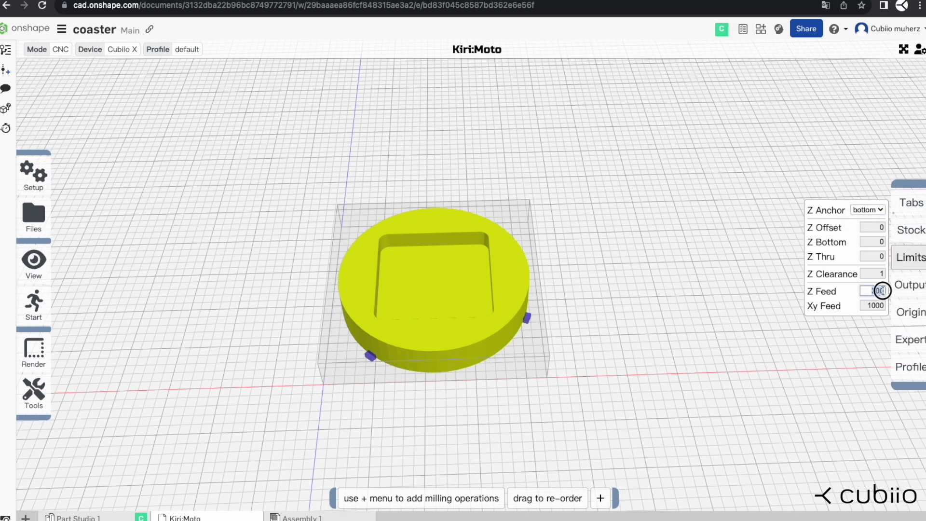
pyautogui.write('2')
pyautogui.press('Tab')
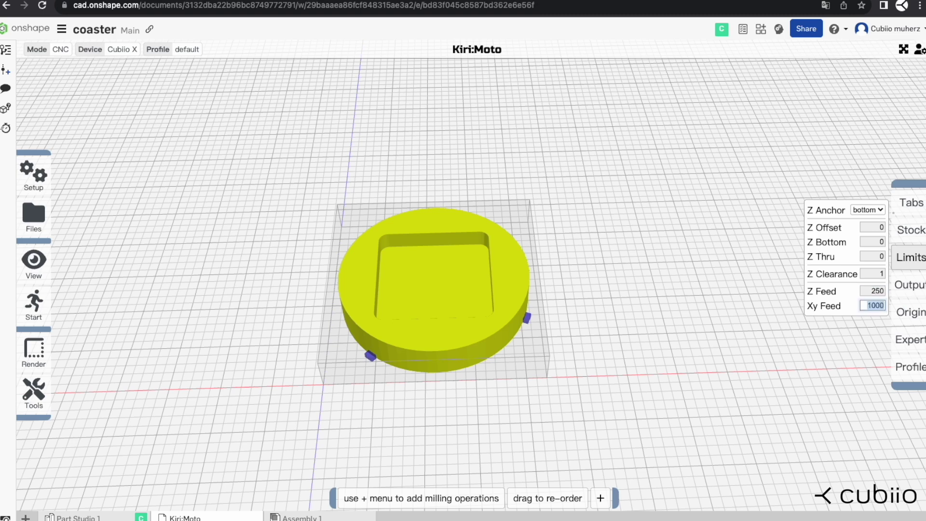
pyautogui.write('800')
pyautogui.press('Return')
# Review the output options and enable Origin Center to place the job origin at the middle of the stock.
pyautogui.moveTo(917, 290)
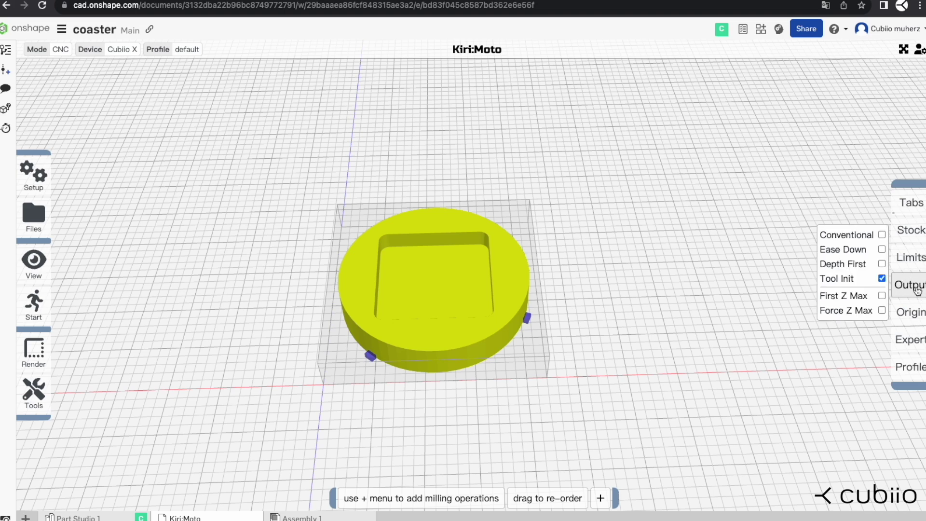
pyautogui.click(882, 279)
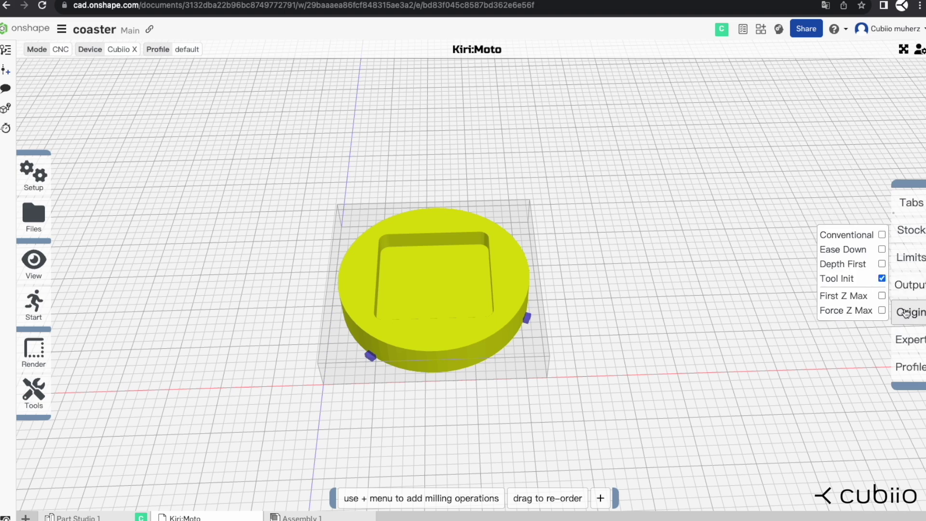
pyautogui.moveTo(906, 314)
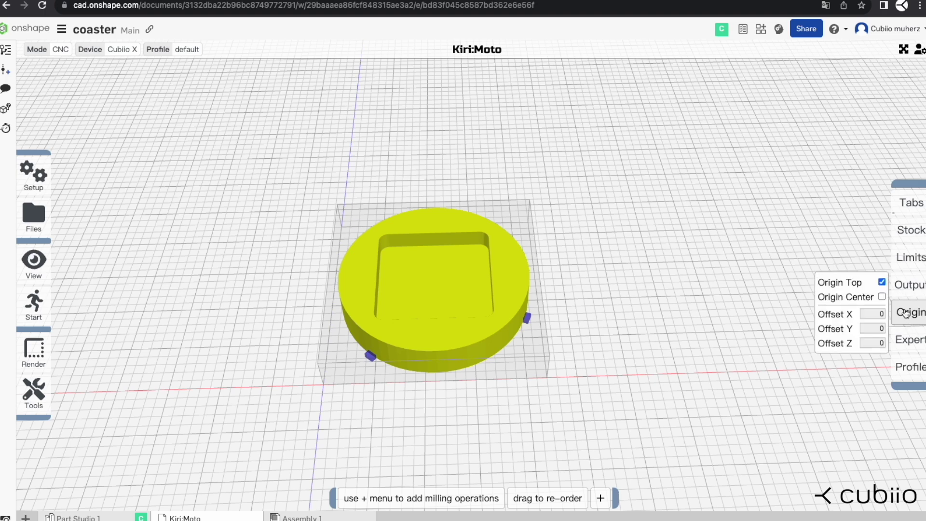
pyautogui.click(883, 296)
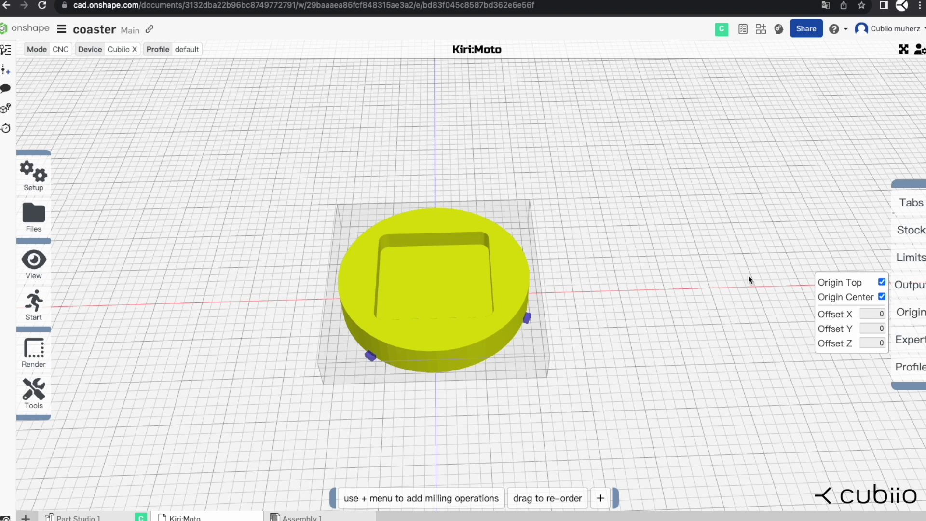
# Save the current settings as a profile named Cubiio X.
pyautogui.click(912, 369)
pyautogui.moveTo(483, 287); pyautogui.dragTo(434, 285)
pyautogui.write('Cubiio X')
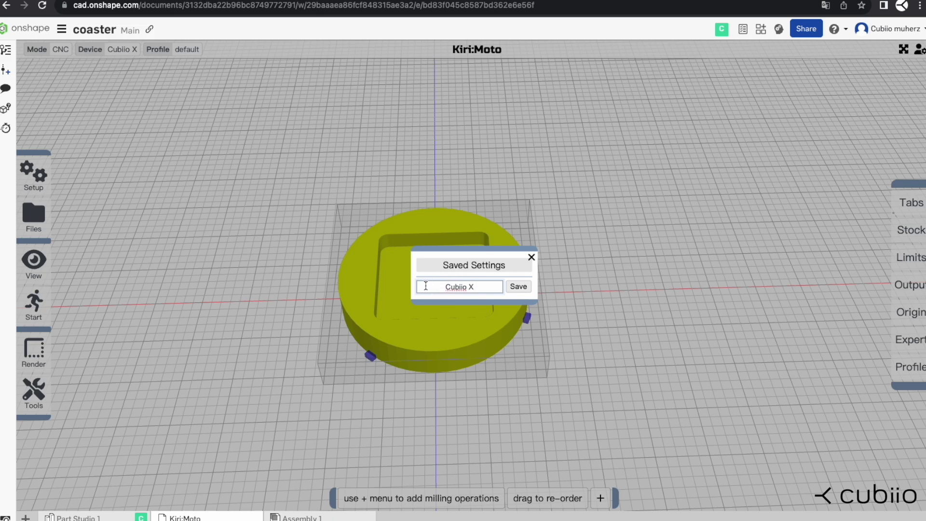
pyautogui.click(519, 287)
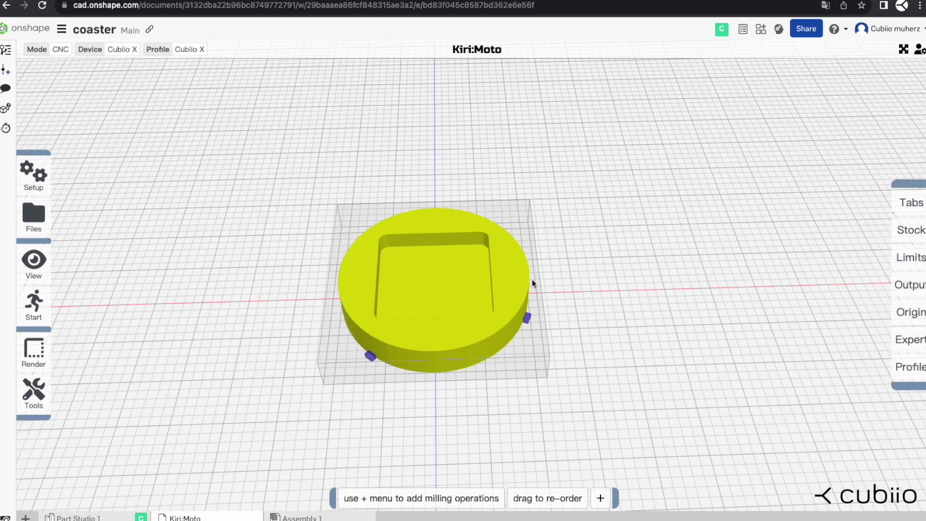
# Add an outline milling operation and review its feed rate, plunge rate and step down.
pyautogui.moveTo(607, 335); pyautogui.dragTo(529, 359)
pyautogui.moveTo(600, 498)
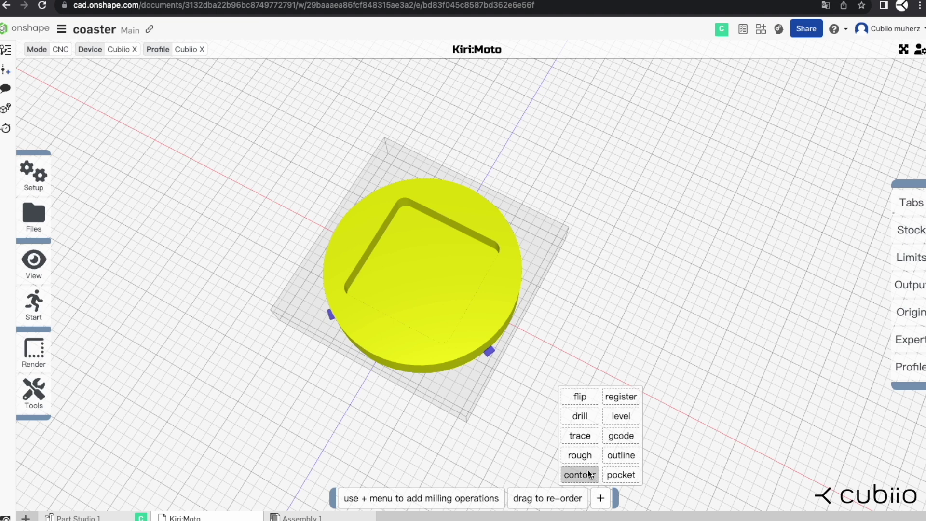
pyautogui.click(617, 453)
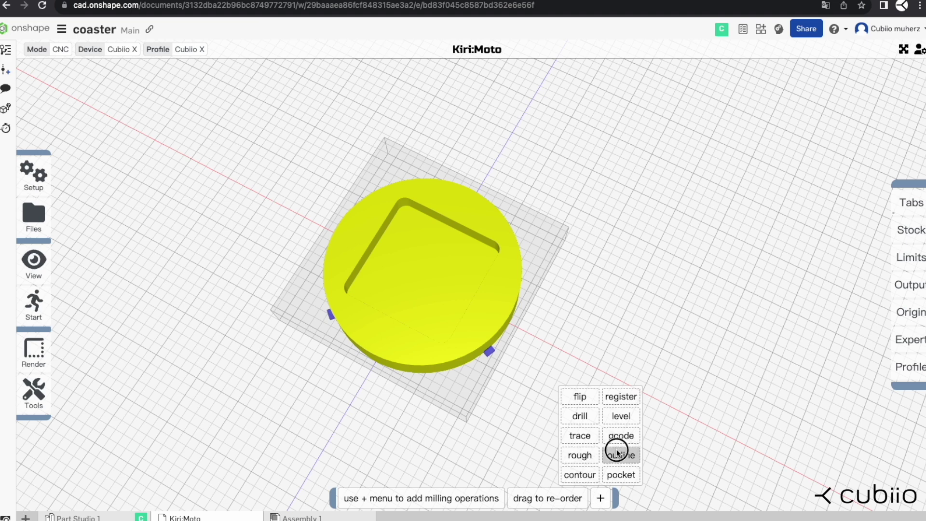
pyautogui.moveTo(471, 498)
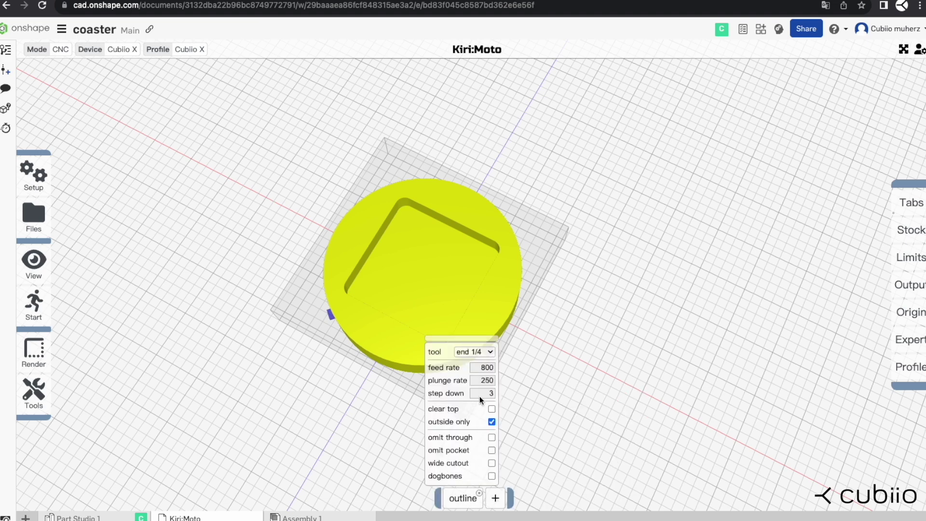
pyautogui.click(484, 368)
pyautogui.click(476, 381)
pyautogui.click(479, 395)
# Add a rough milling operation after the outline operation.
pyautogui.click(497, 498)
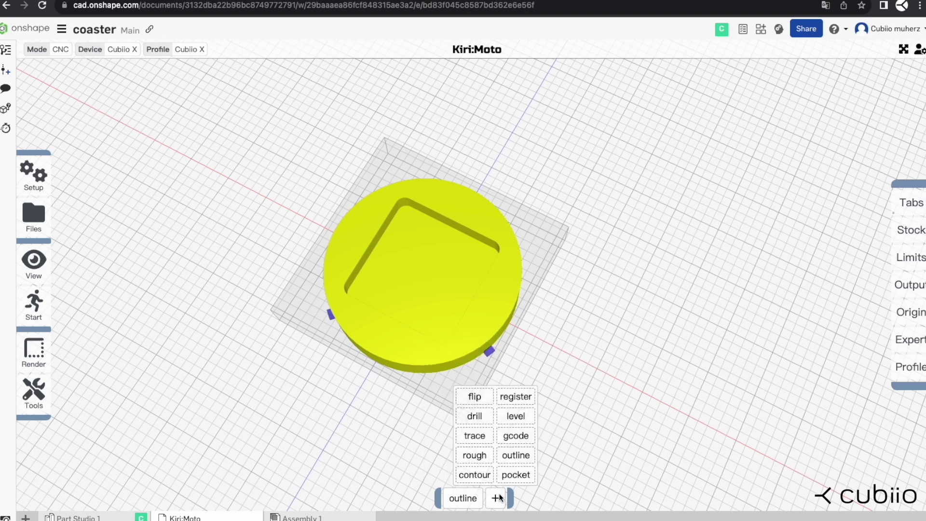
pyautogui.click(479, 457)
pyautogui.moveTo(481, 500)
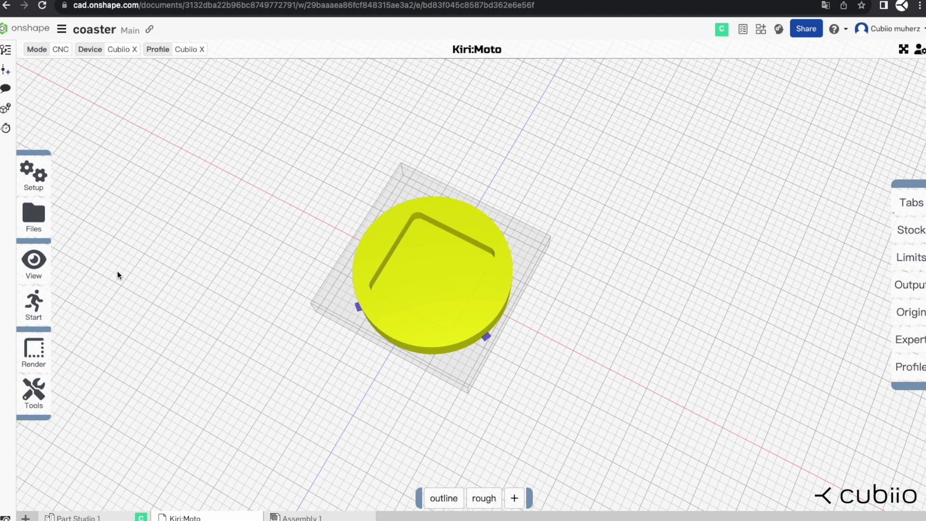
# Slice the coaster to generate its outline and roughing toolpaths, and inspect them from another angle.
pyautogui.moveTo(33, 298)
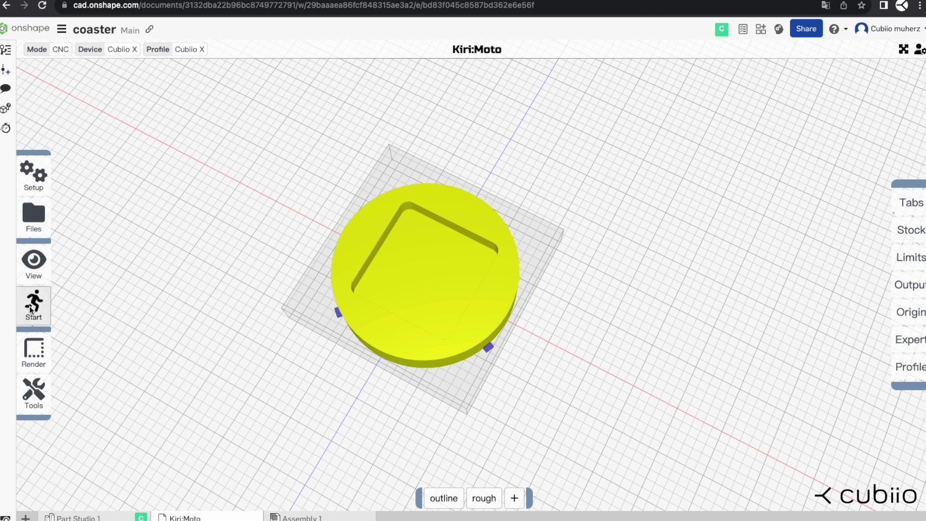
pyautogui.click(74, 307)
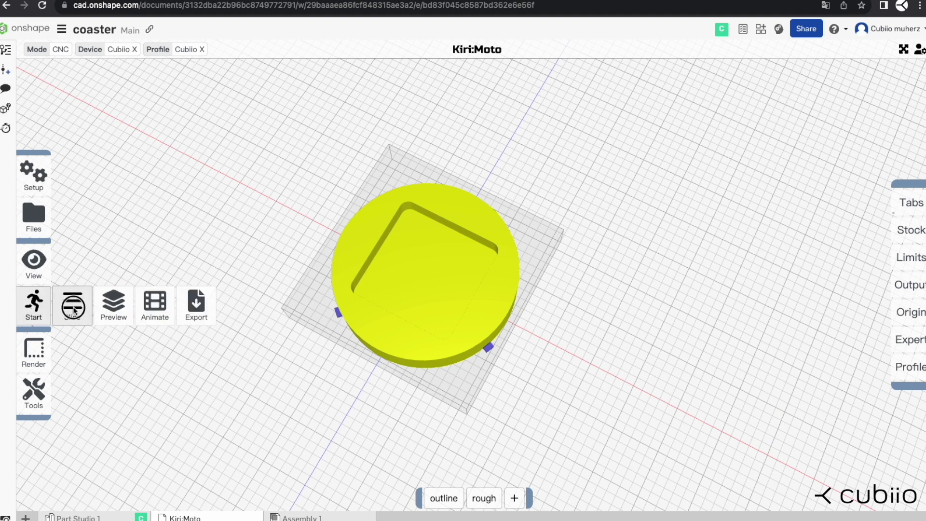
pyautogui.moveTo(160, 355); pyautogui.dragTo(87, 359)
# Animate the milling job and play the simulation of the tool cutting the stock.
pyautogui.moveTo(31, 304)
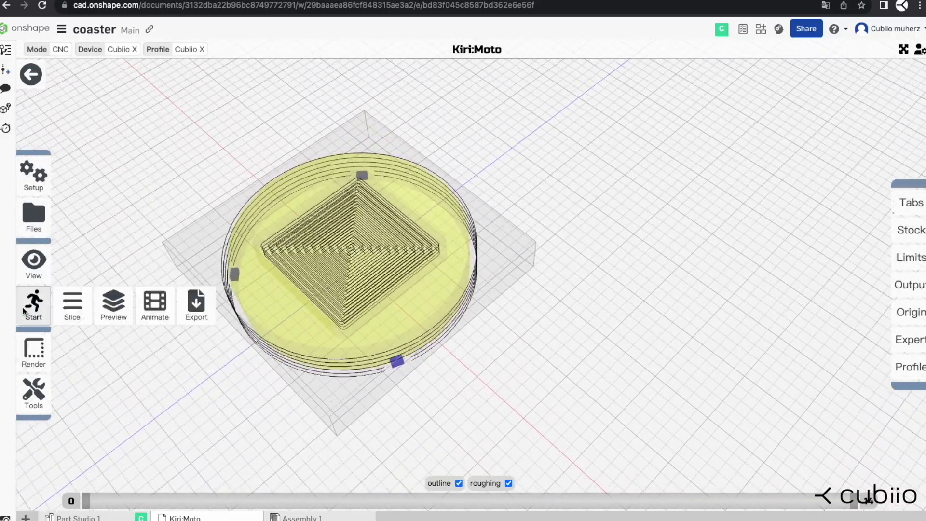
pyautogui.click(153, 313)
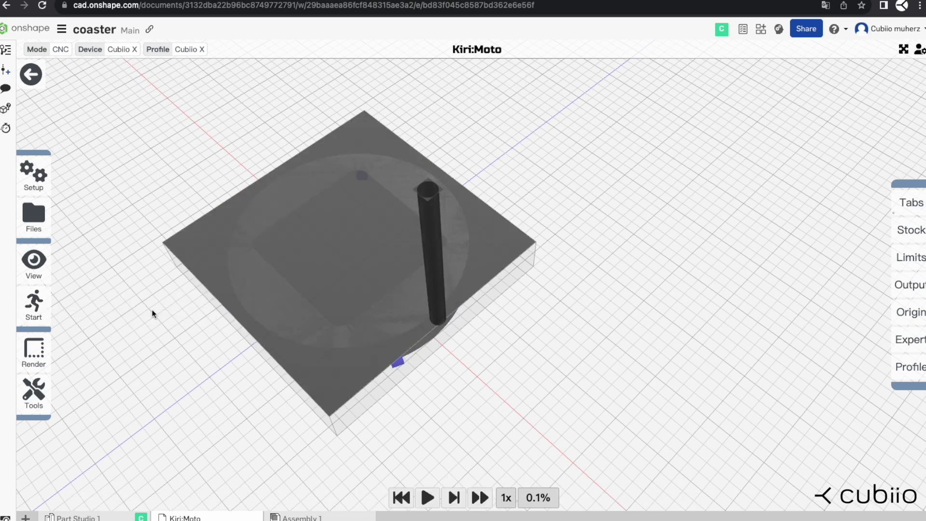
pyautogui.click(428, 498)
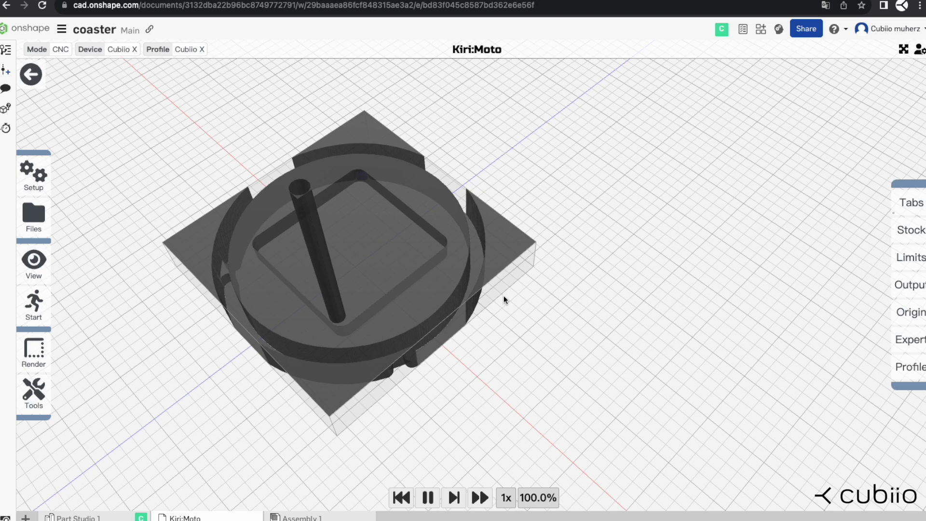
# Export the toolpaths as G-code with the file name coaster, download the file and close the export dialog.
pyautogui.moveTo(34, 303)
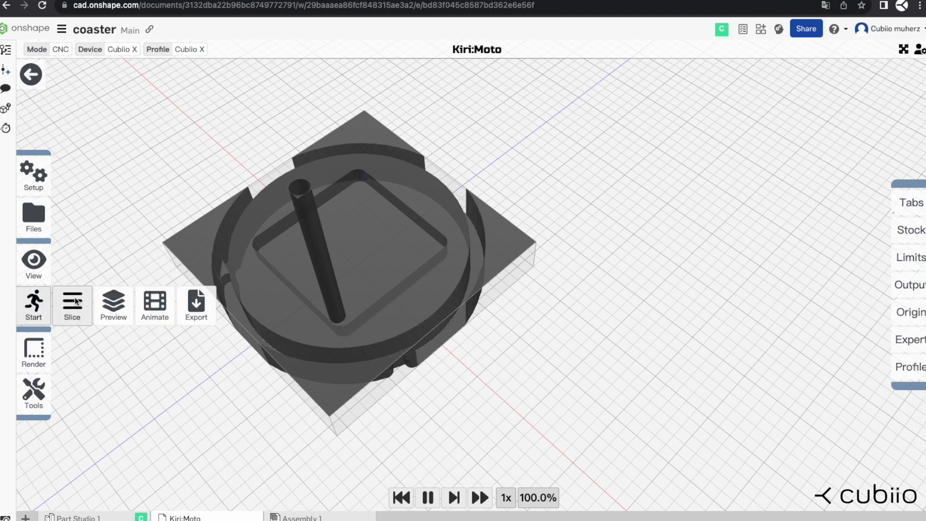
pyautogui.click(192, 304)
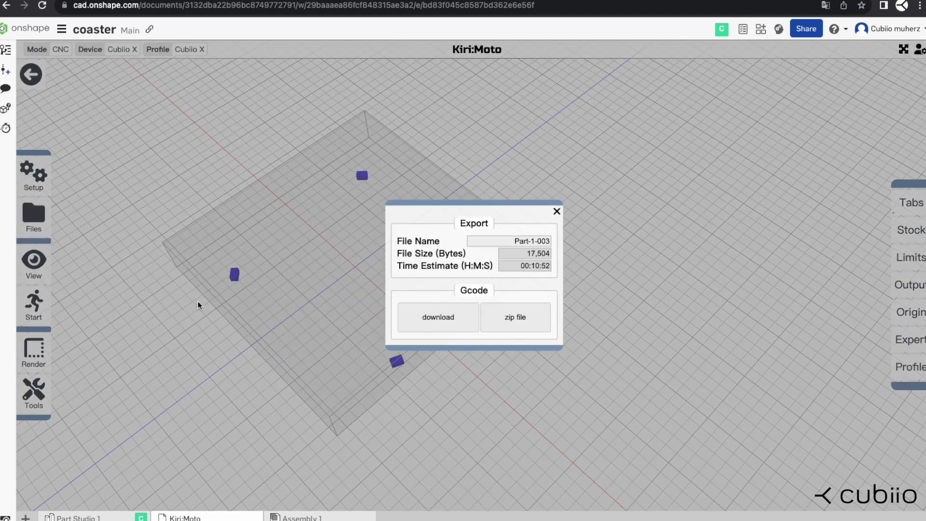
pyautogui.moveTo(514, 241); pyautogui.dragTo(558, 244)
pyautogui.write('coa')
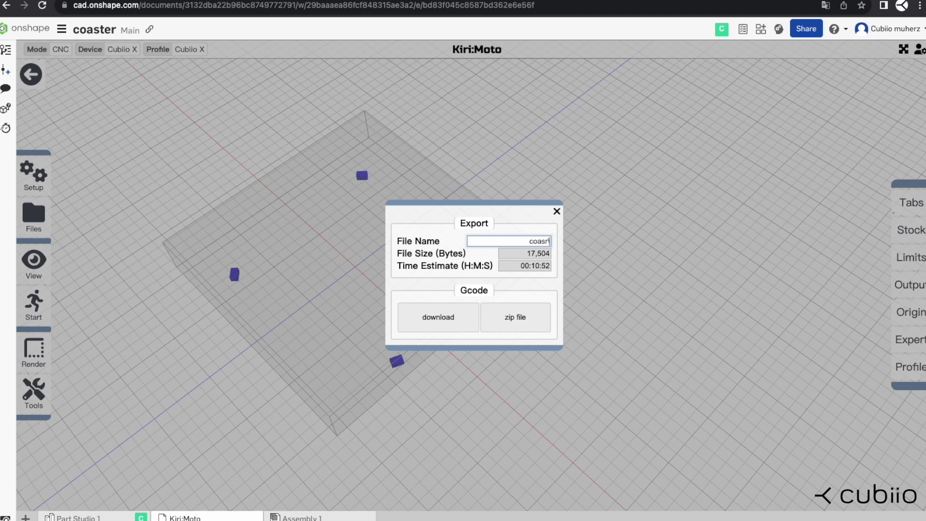
pyautogui.write('ster')
pyautogui.click(447, 321)
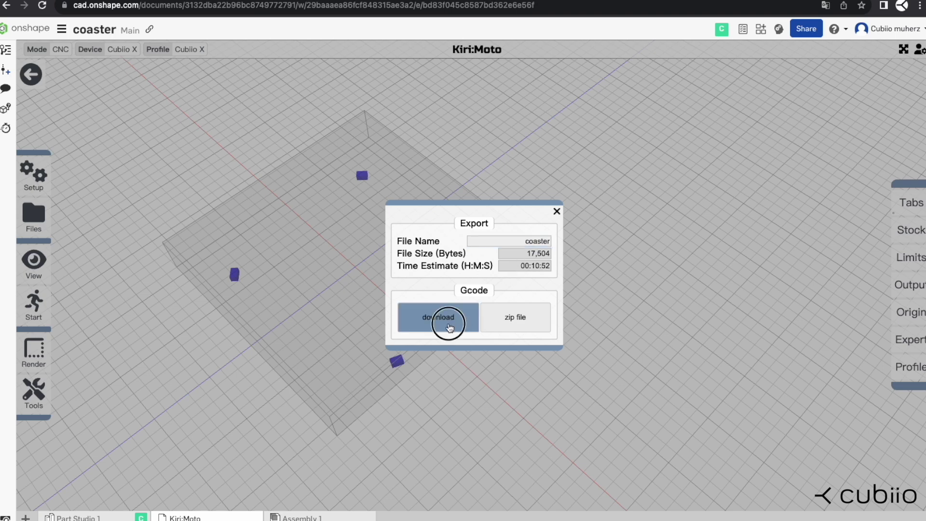
pyautogui.click(557, 212)
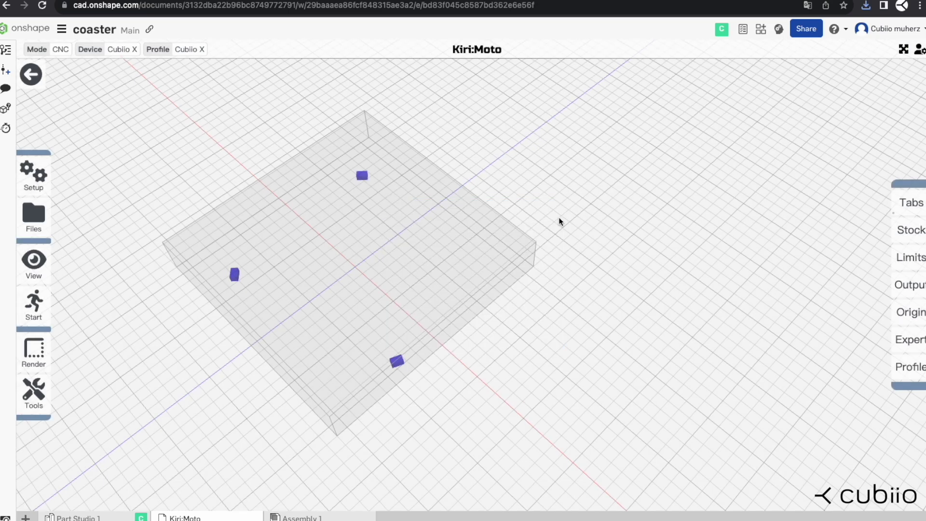
# Open the downloaded file coaster (1).gcode and look through its G-code lines.
pyautogui.click(867, 6)
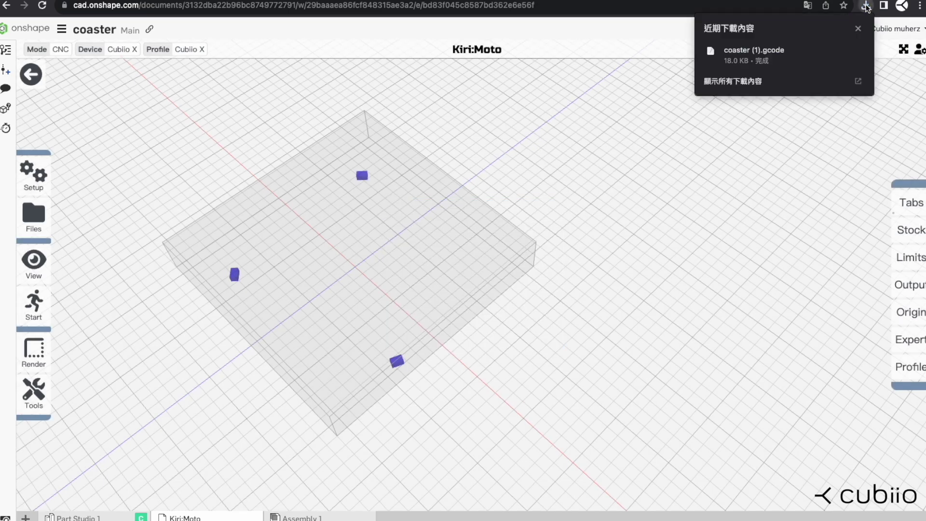
pyautogui.click(767, 60)
pyautogui.moveTo(315, 1); pyautogui.dragTo(537, 203)
pyautogui.scroll(-15, 404, 293)
pyautogui.scroll(-10, 405, 293)
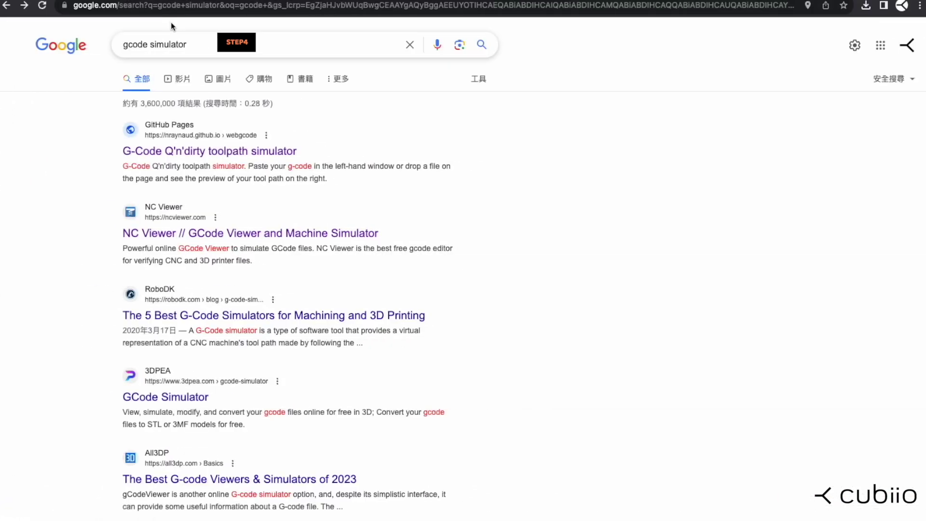
# Open the G-Code Q'n'dirty toolpath simulator website from the Google results for gcode simulator.
pyautogui.click(169, 44)
pyautogui.click(583, 186)
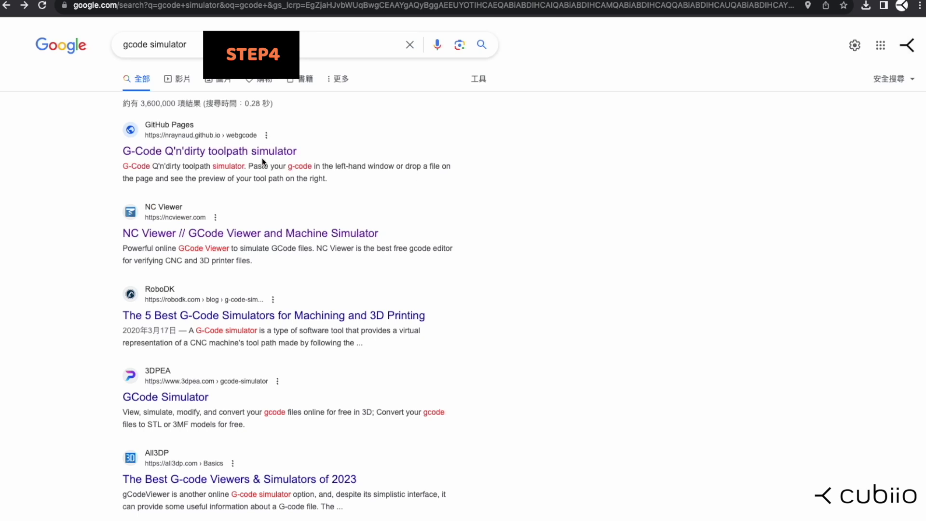
pyautogui.click(248, 151)
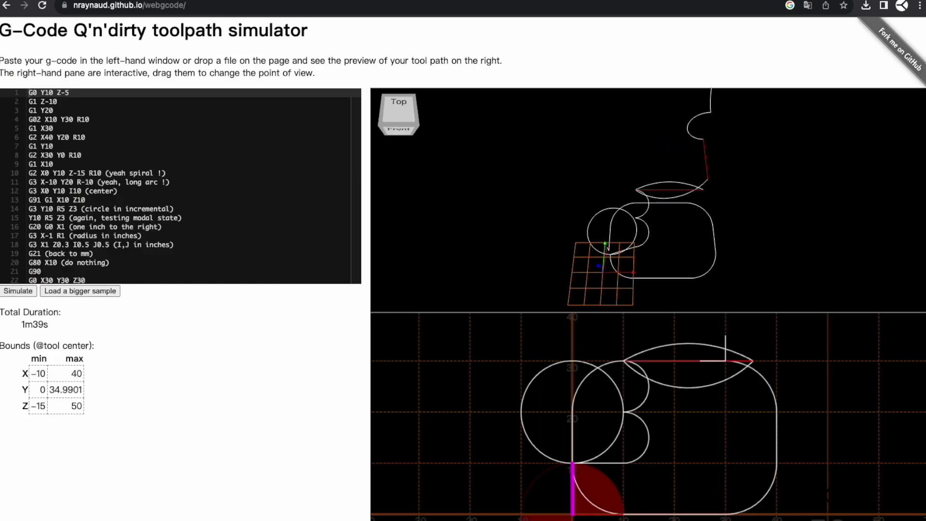
# Load the coaster G-code file into the simulator, then inspect the toolpath at an angle and the total duration.
pyautogui.moveTo(24, 199); pyautogui.dragTo(557, 255)
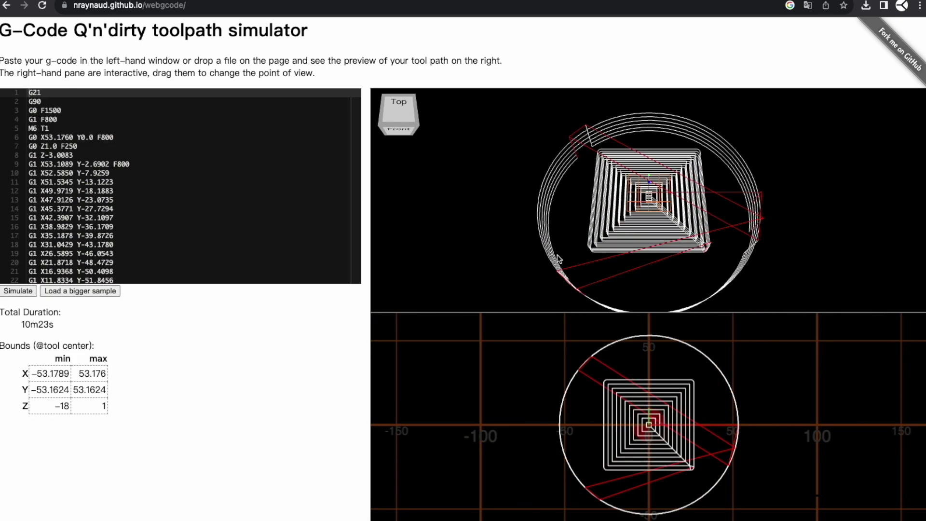
pyautogui.moveTo(652, 245)
pyautogui.mouseDown()
pyautogui.moveTo(612, 261)
pyautogui.moveTo(609, 244)
pyautogui.moveTo(511, 242)
pyautogui.moveTo(501, 263)
pyautogui.moveTo(636, 243)
pyautogui.moveTo(652, 246)
pyautogui.moveTo(647, 257)
pyautogui.mouseUp()
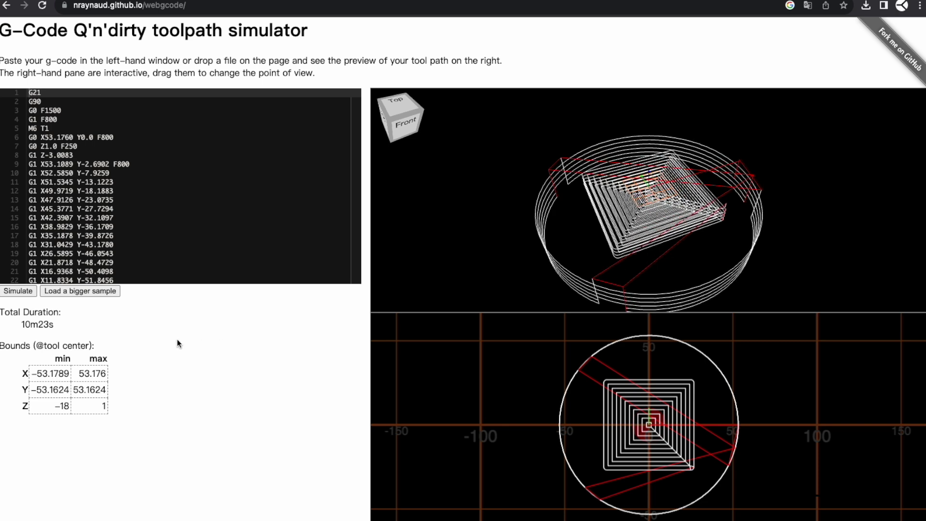
pyautogui.moveTo(81, 328); pyautogui.dragTo(26, 324)
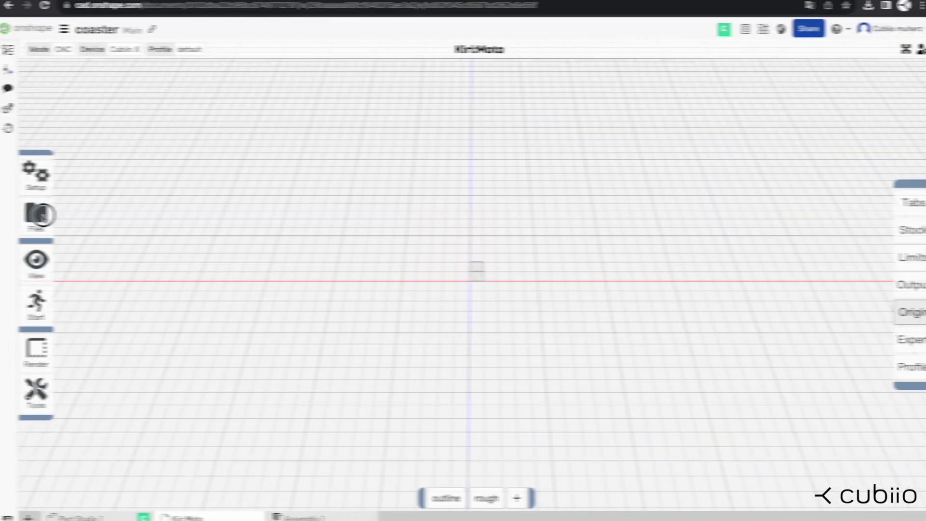
# Load Part 1 from the recent files into the empty Kiri:Moto workspace.
pyautogui.moveTo(39, 221)
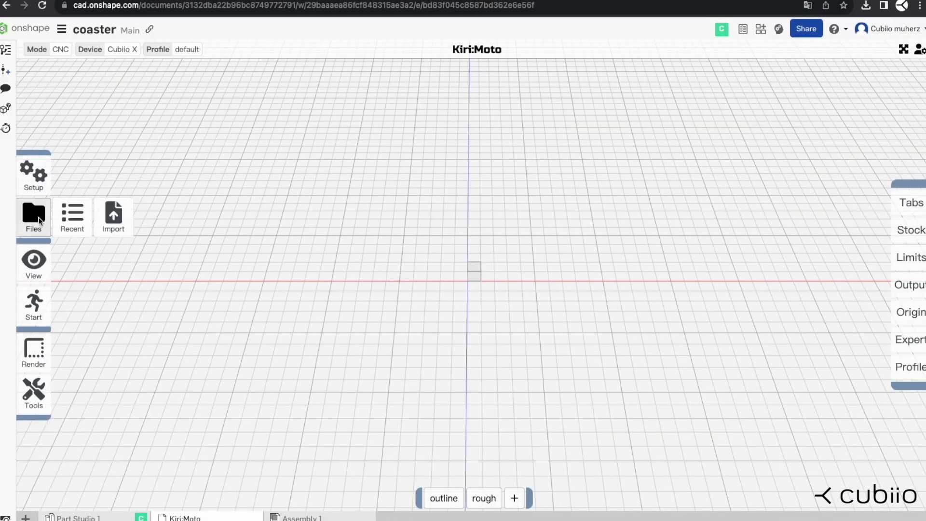
pyautogui.click(70, 216)
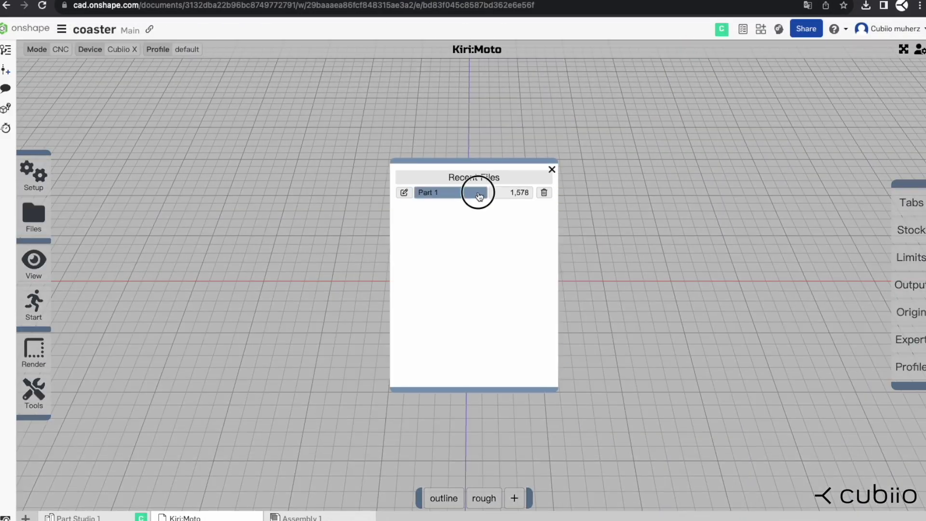
pyautogui.click(479, 196)
pyautogui.moveTo(682, 254); pyautogui.dragTo(624, 274)
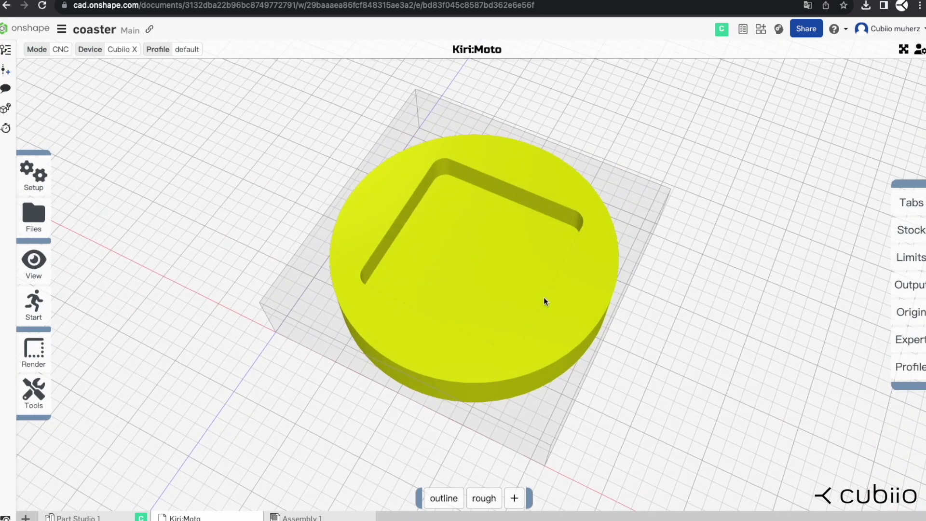
# Import the process file Cubiio X.km from the download folder and load the saved Cubiio X settings as the active profile.
pyautogui.moveTo(33, 173)
pyautogui.press('super+Tab')
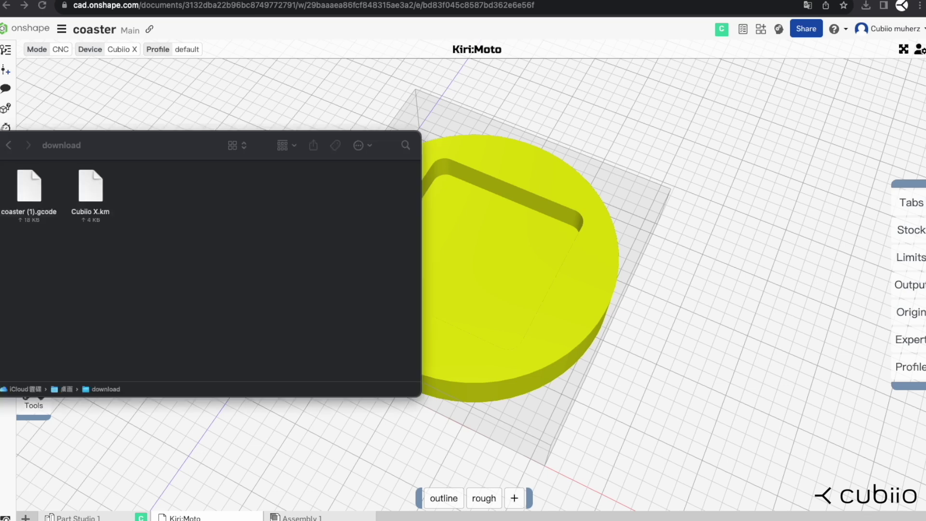
pyautogui.moveTo(88, 190); pyautogui.dragTo(574, 295)
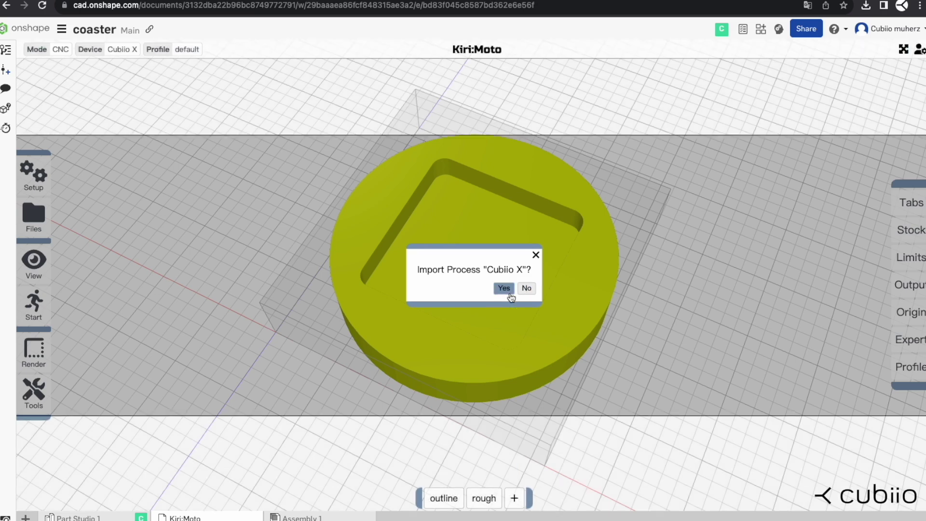
pyautogui.click(504, 289)
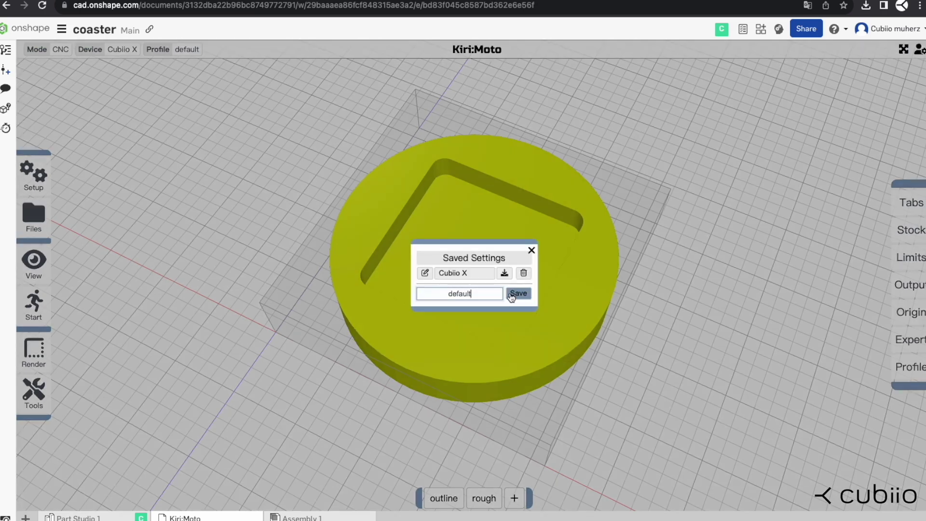
pyautogui.click(490, 279)
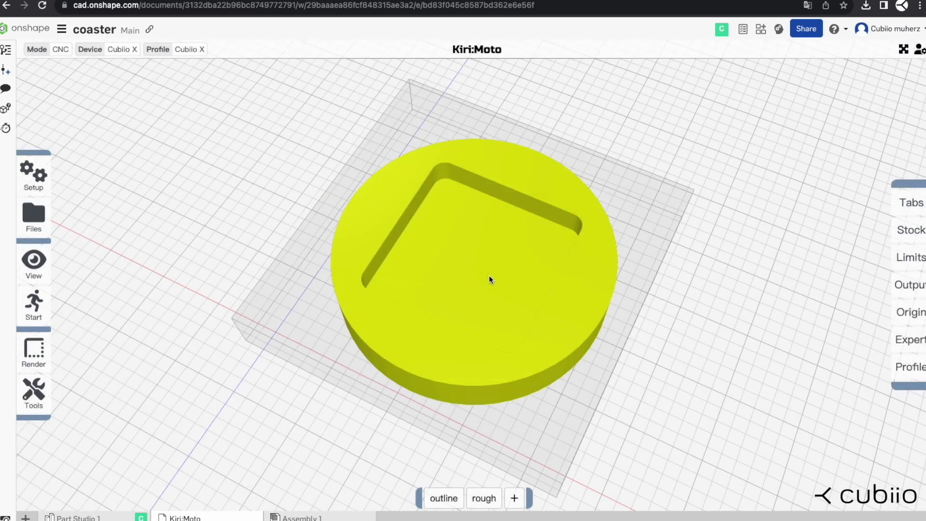
# Review the imported profile's tabs, stock, limits and output settings, and the parameters of the outline and rough operations.
pyautogui.moveTo(907, 210)
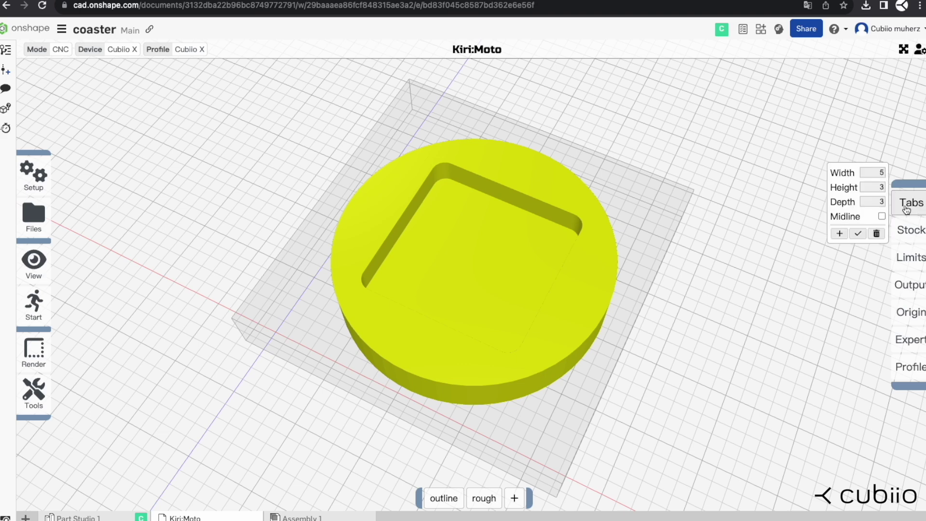
pyautogui.click(907, 230)
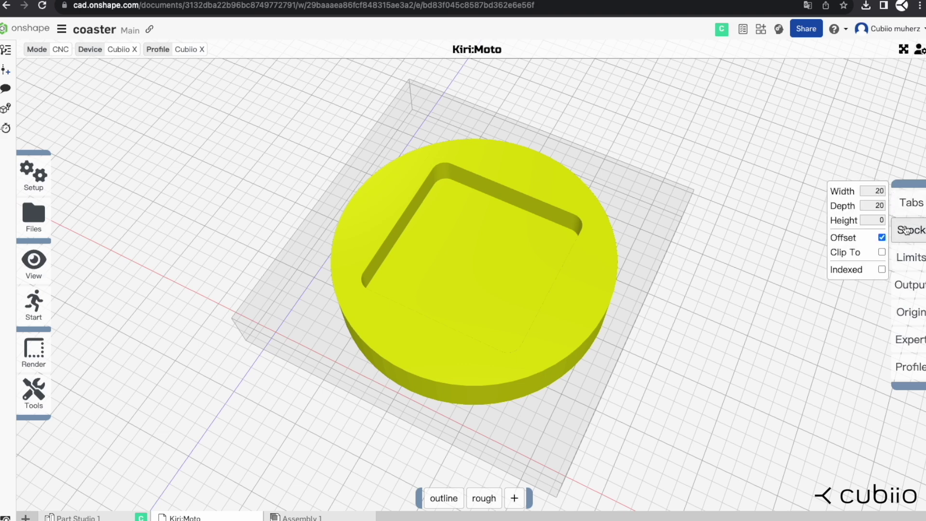
pyautogui.click(908, 255)
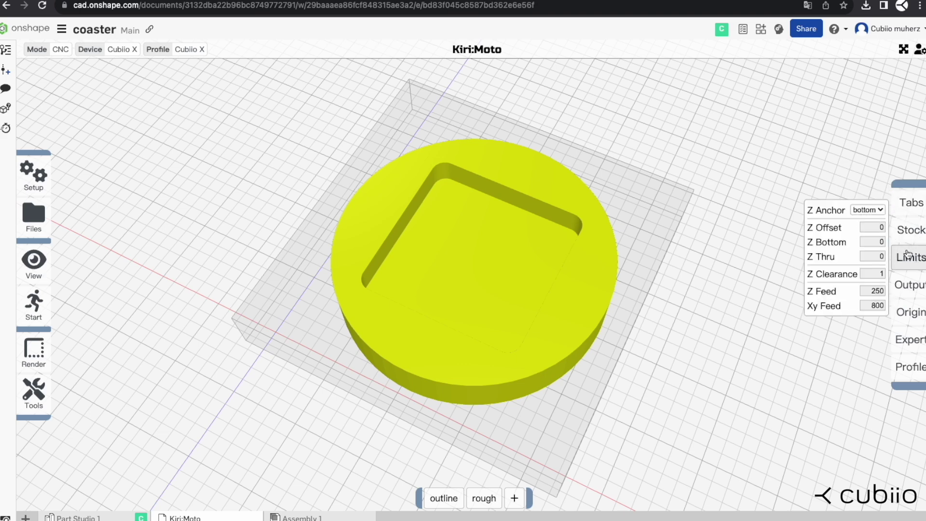
pyautogui.click(909, 279)
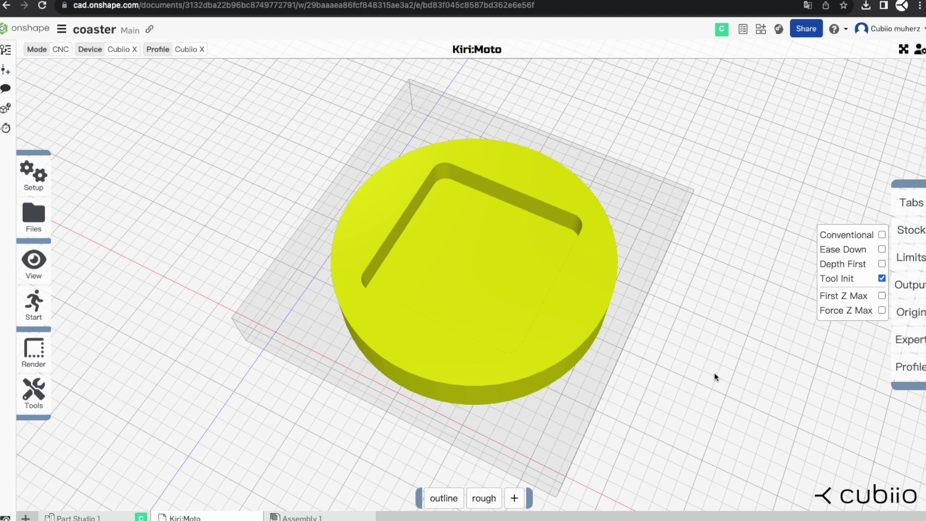
pyautogui.moveTo(449, 499)
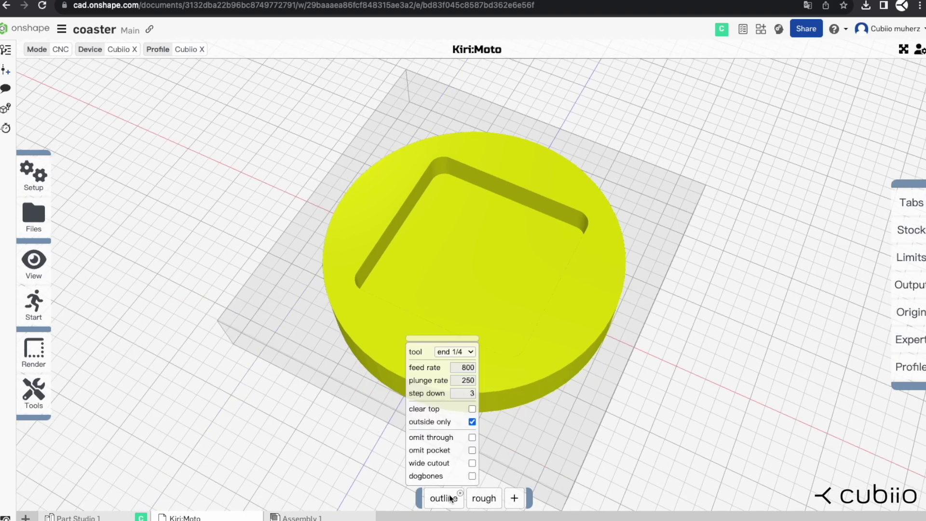
pyautogui.moveTo(484, 501)
# Slice the coaster with the Cubiio X profile to generate its outline and roughing toolpaths.
pyautogui.scroll(2, 620, 410)
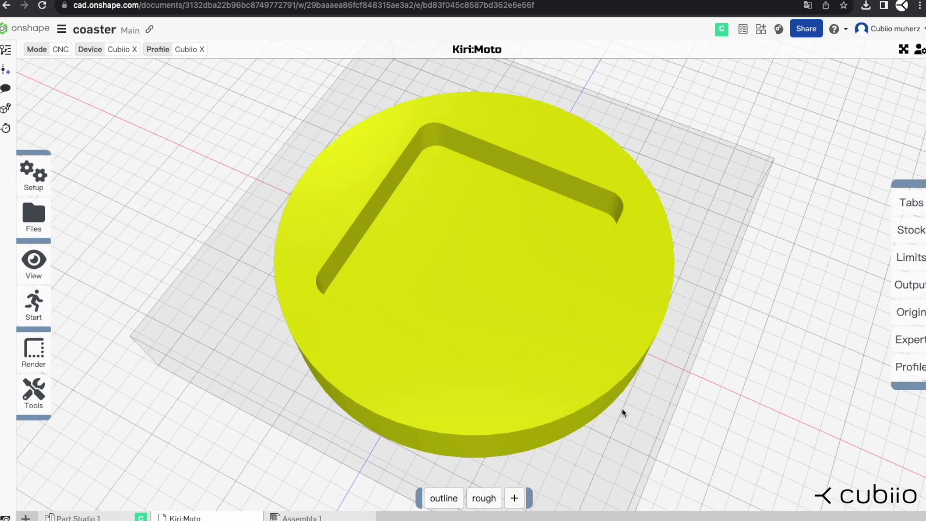
pyautogui.scroll(-5, 621, 410)
pyautogui.scroll(2, 618, 411)
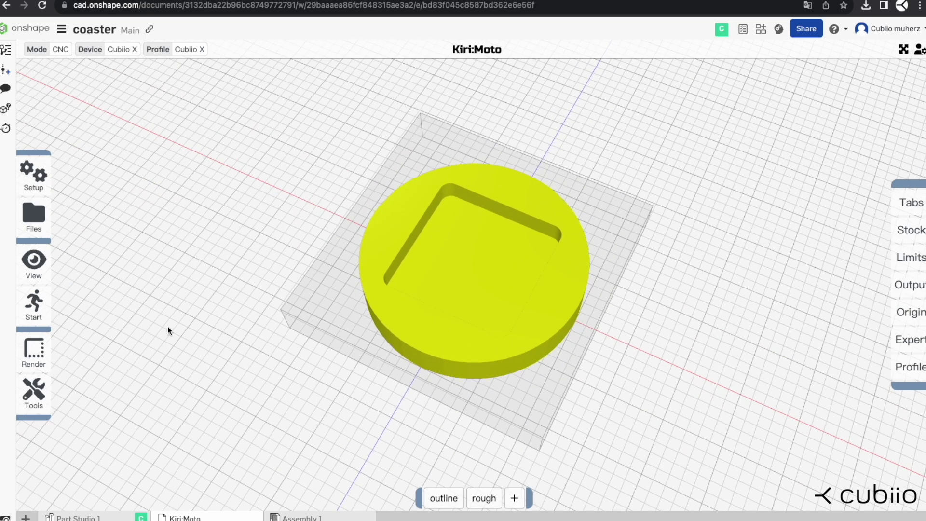
pyautogui.moveTo(35, 305)
pyautogui.click(70, 306)
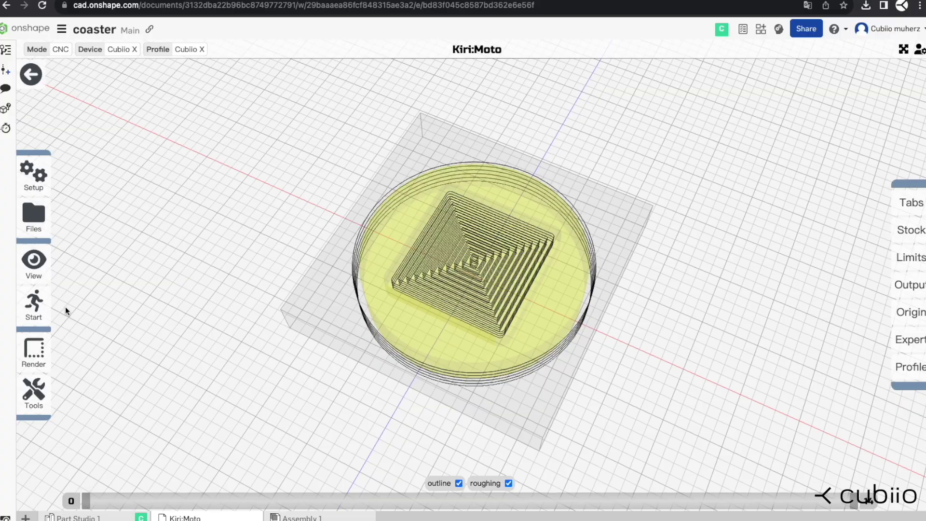